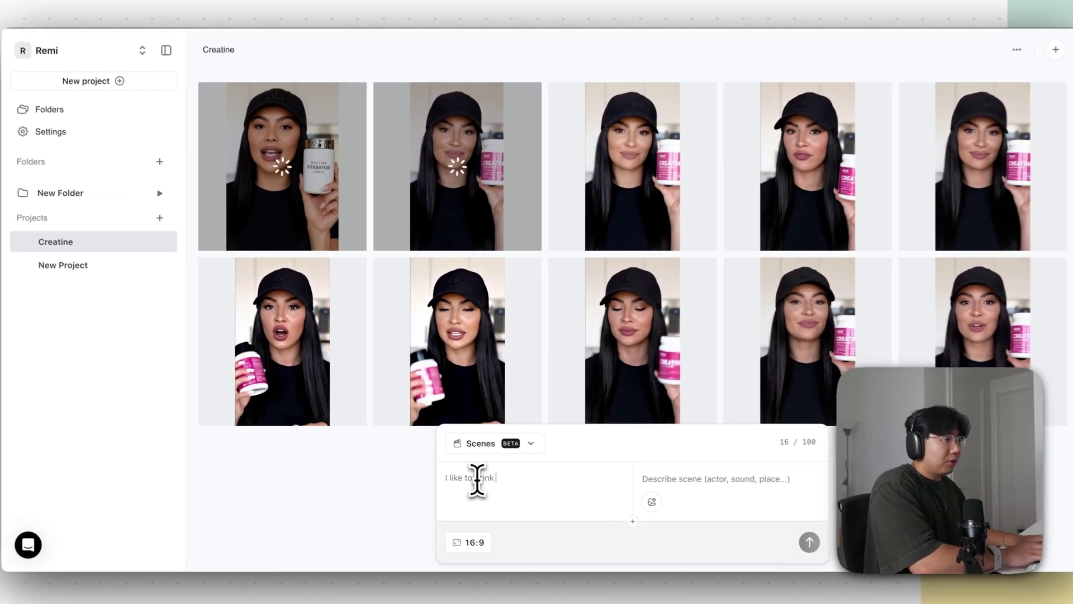
# Step: Ask ChatGPT to describe the uploaded kitchen creatine selfie in full detail as a recreation prompt, omitting the caption
pyautogui.write('my cofr')
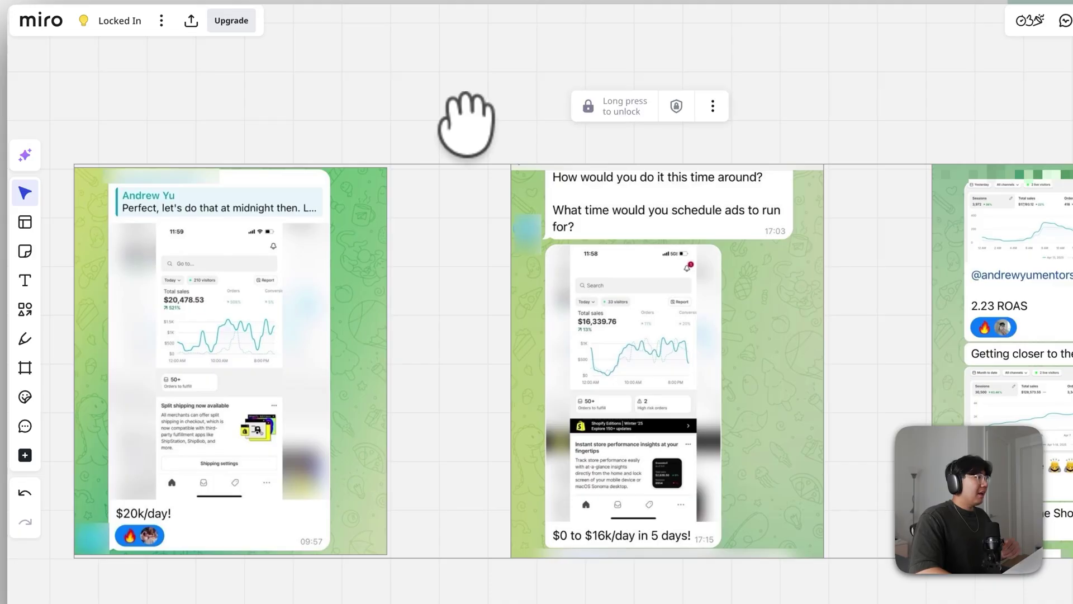
# Step: Circle the $20,478.53 and $16,339.76 totals, the $0 to $16k/day caption and a chart figure in red
pyautogui.click(24, 338)
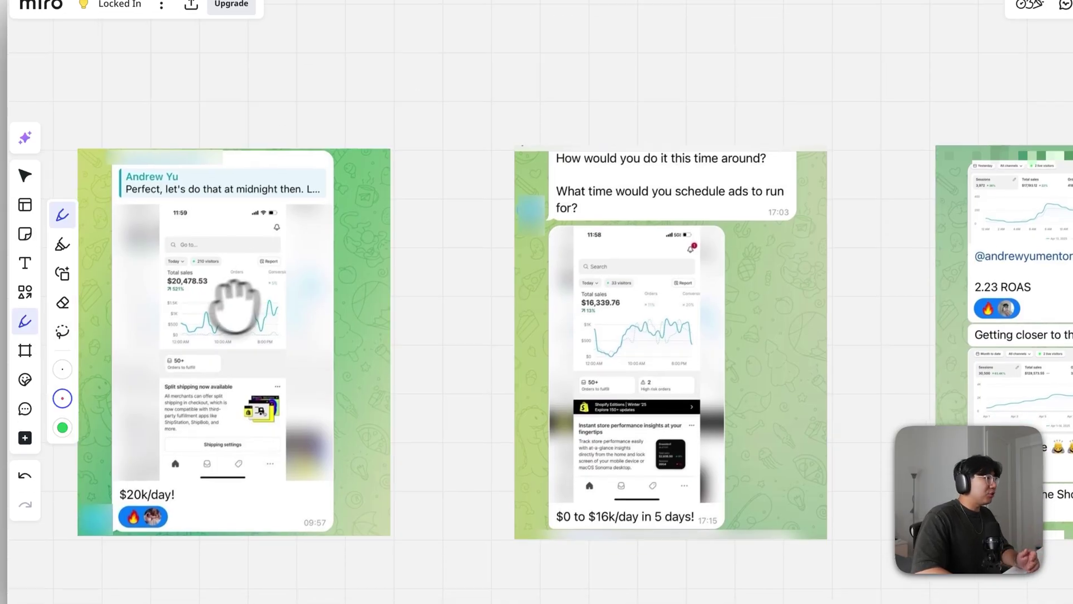
pyautogui.hscroll(-2, 240, 322)
pyautogui.moveTo(240, 246); pyautogui.dragTo(241, 277)
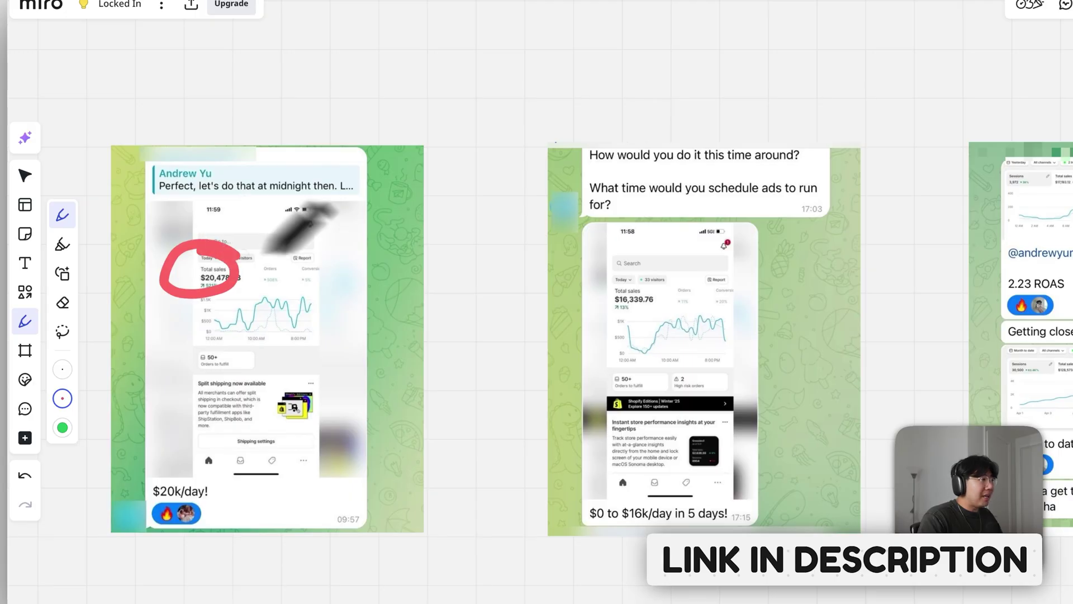
pyautogui.hscroll(3, 443, 252)
pyautogui.moveTo(546, 299); pyautogui.dragTo(502, 271)
pyautogui.hscroll(3, 447, 249)
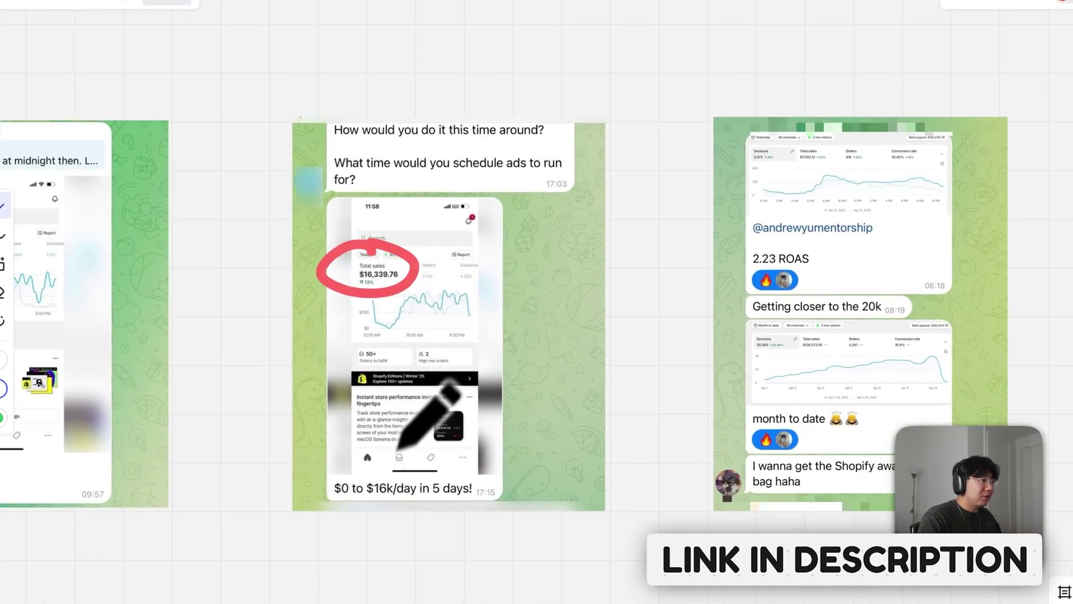
pyautogui.moveTo(392, 471)
pyautogui.mouseDown()
pyautogui.moveTo(305, 475)
pyautogui.moveTo(385, 464)
pyautogui.moveTo(484, 472)
pyautogui.moveTo(414, 492)
pyautogui.mouseUp()
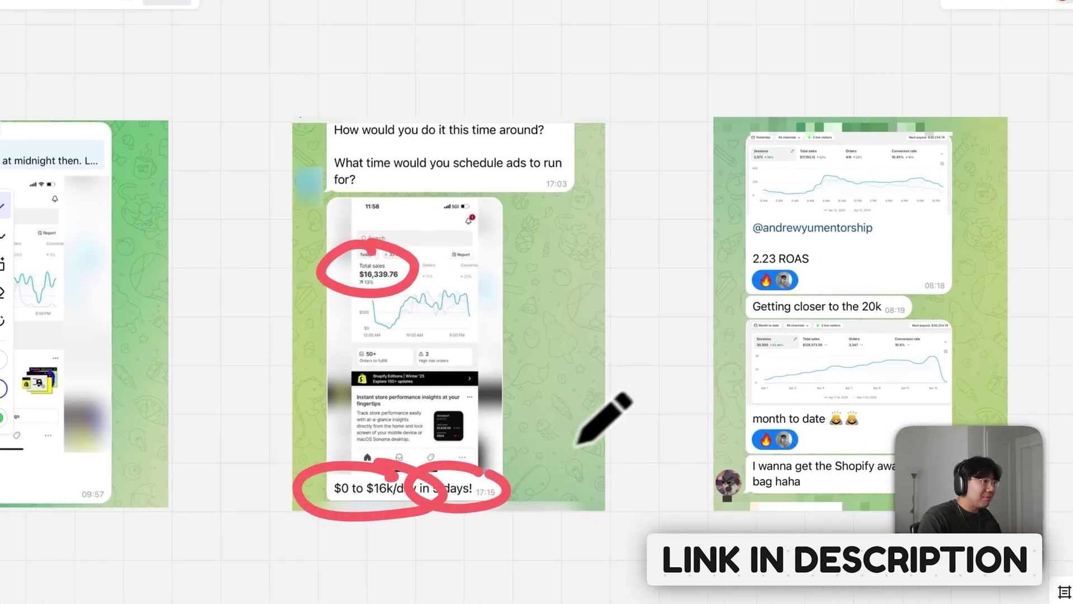
pyautogui.hscroll(4, 578, 444)
pyautogui.scroll(1, 582, 263)
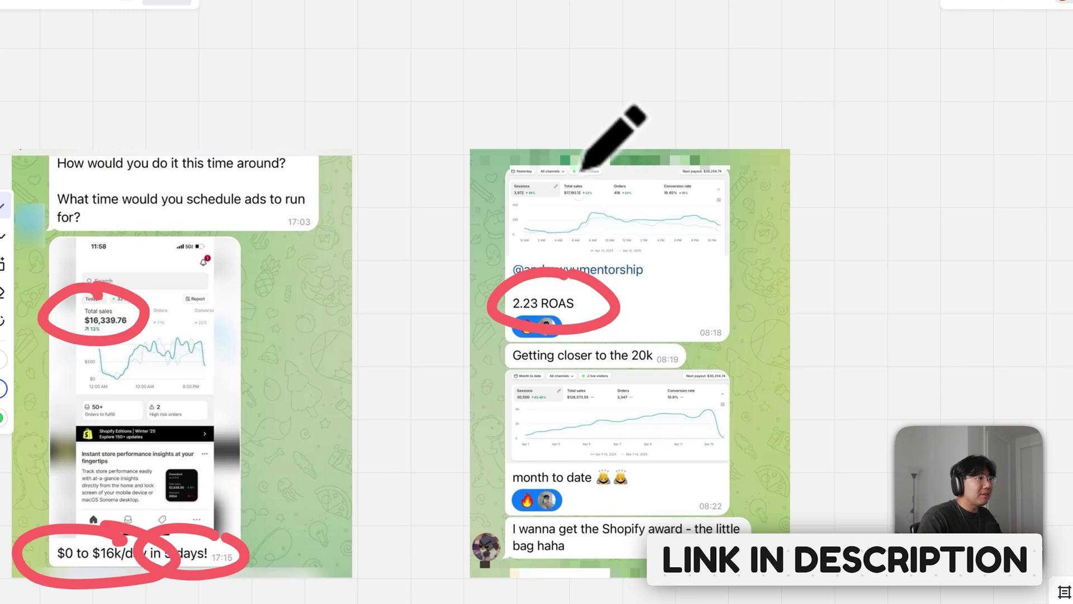
pyautogui.moveTo(585, 168); pyautogui.dragTo(582, 170)
pyautogui.scroll(-5, 417, 304)
pyautogui.hscroll(-2, 474, 333)
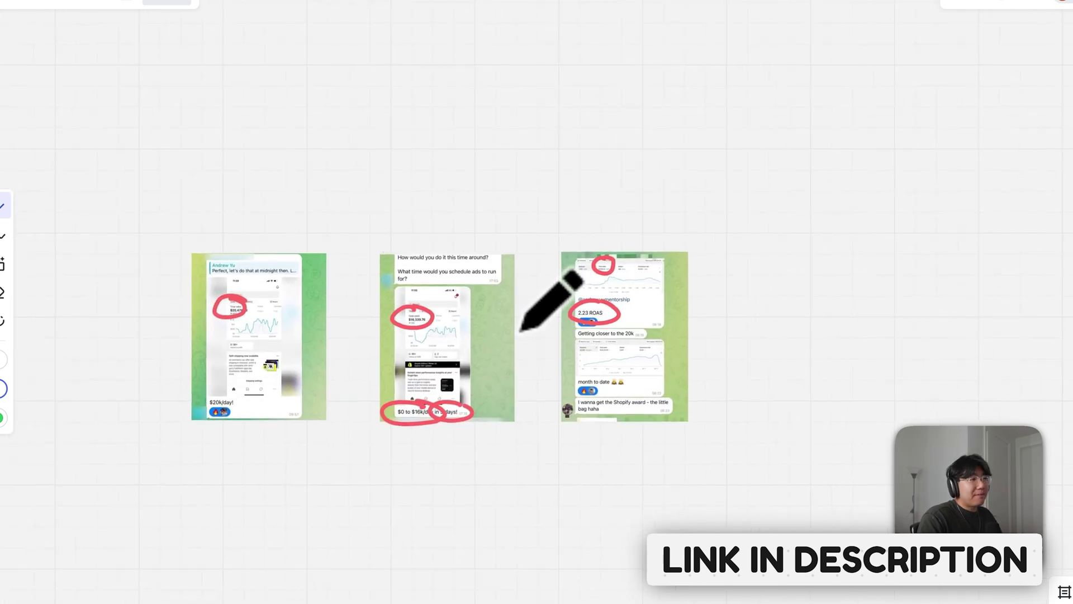
pyautogui.scroll(3, 520, 325)
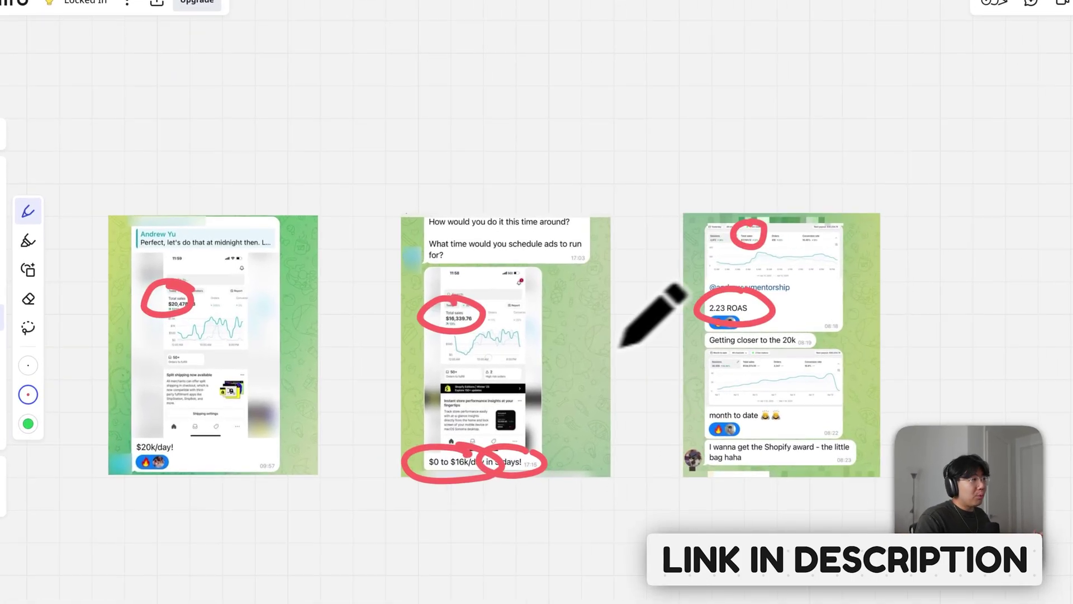
# Step: Draw red arrows pointing at the circled figures on the three screenshots
pyautogui.moveTo(84, 181)
pyautogui.mouseDown()
pyautogui.moveTo(108, 229)
pyautogui.moveTo(164, 247)
pyautogui.mouseUp()
pyautogui.moveTo(381, 345)
pyautogui.mouseDown()
pyautogui.moveTo(412, 336)
pyautogui.moveTo(407, 351)
pyautogui.mouseUp()
pyautogui.moveTo(665, 189); pyautogui.dragTo(678, 252)
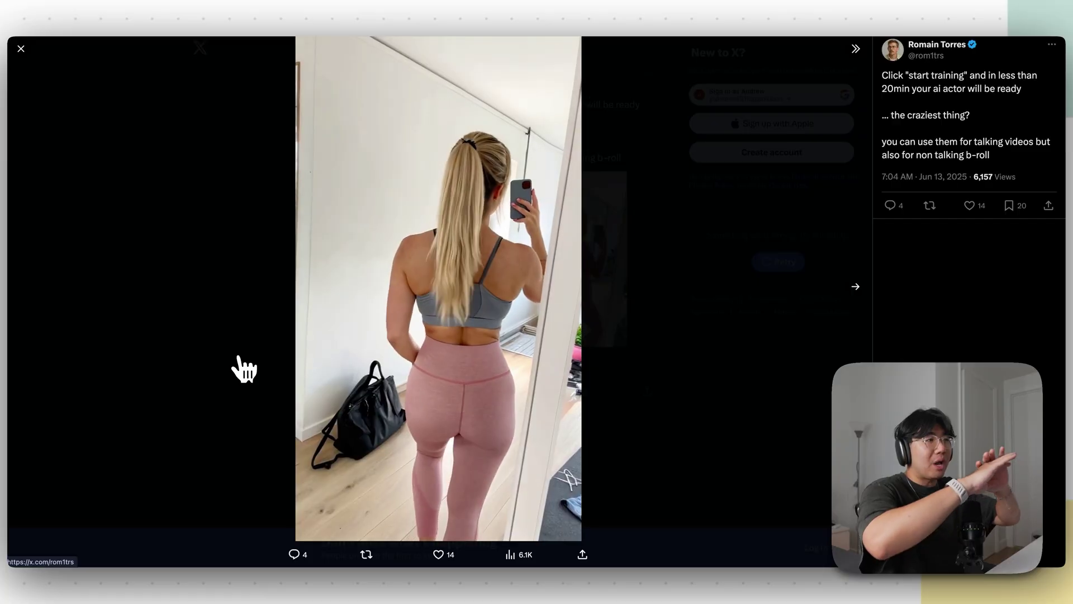
# Step: Advance to the tweet's next AI-actor media item
pyautogui.press('Right')
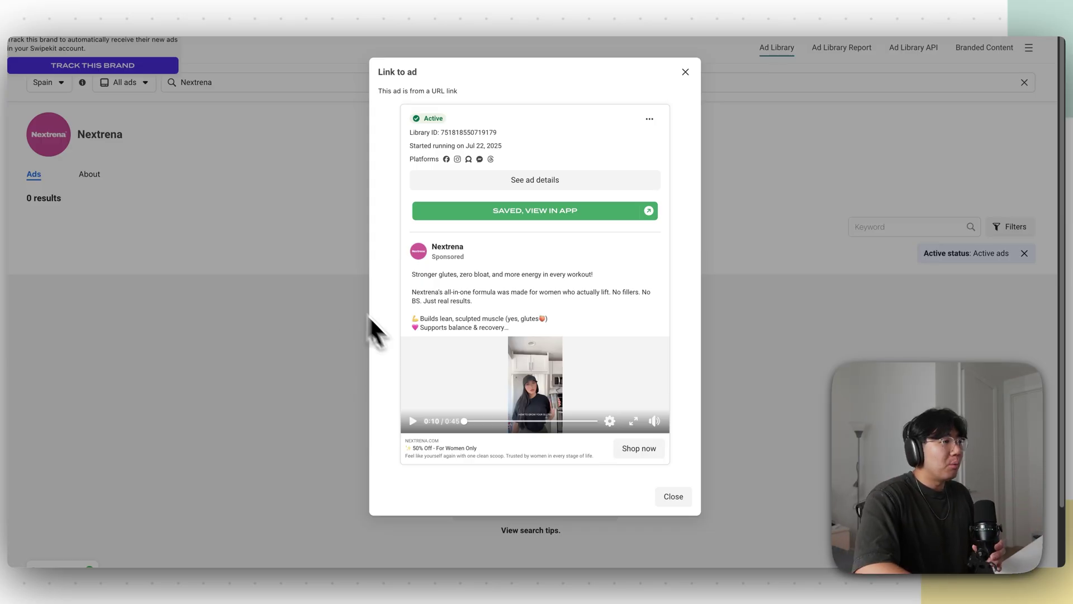
# Step: Watch the Nextrena creatine ad video in the Ad Library, then view the saved ad in Swipekit
pyautogui.click(392, 419)
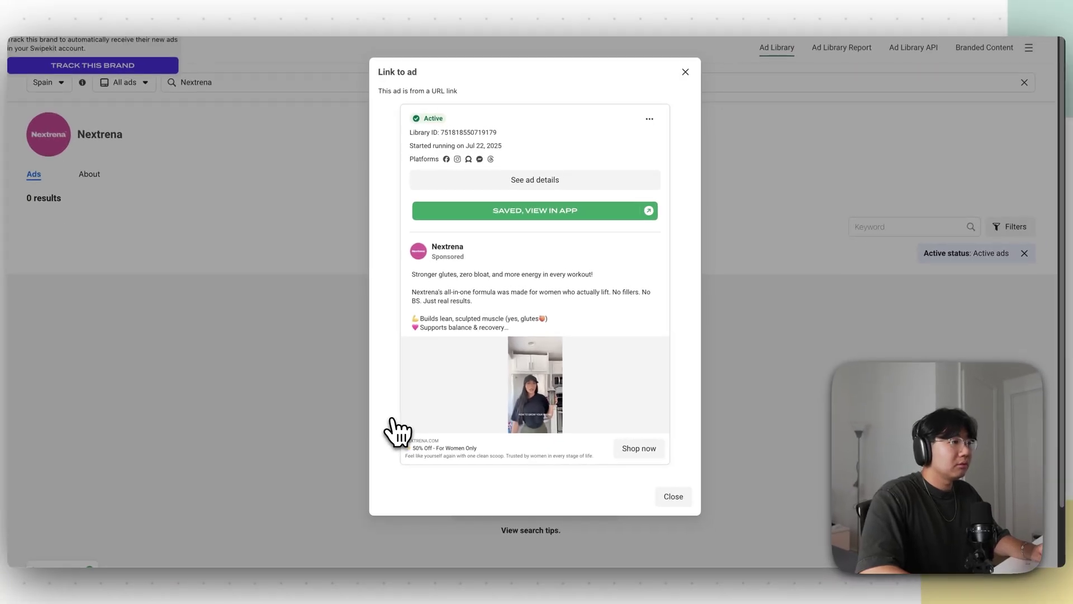
pyautogui.moveTo(404, 422)
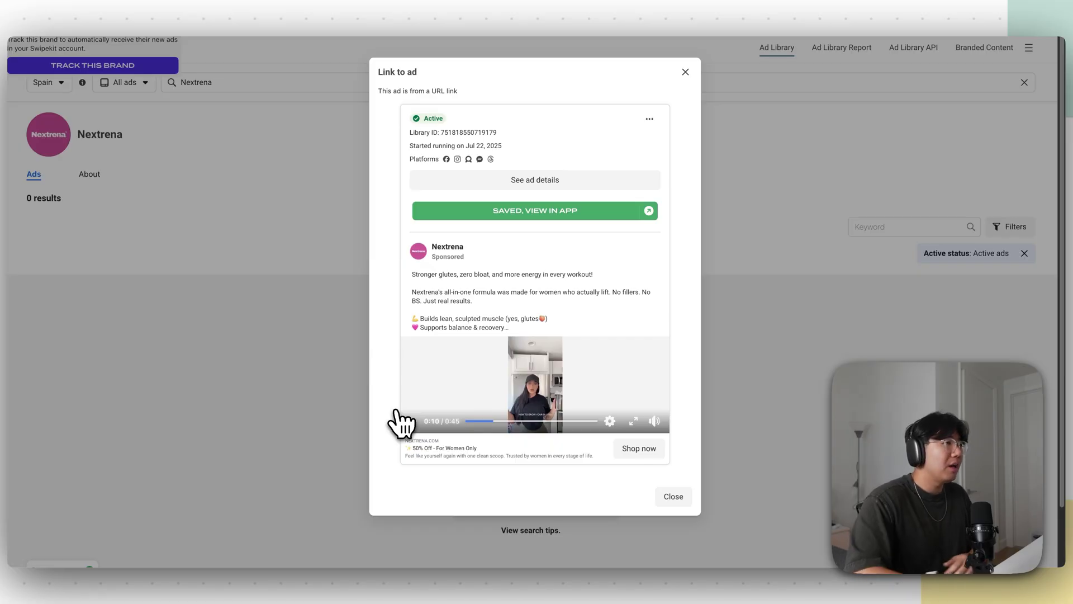
pyautogui.click(499, 212)
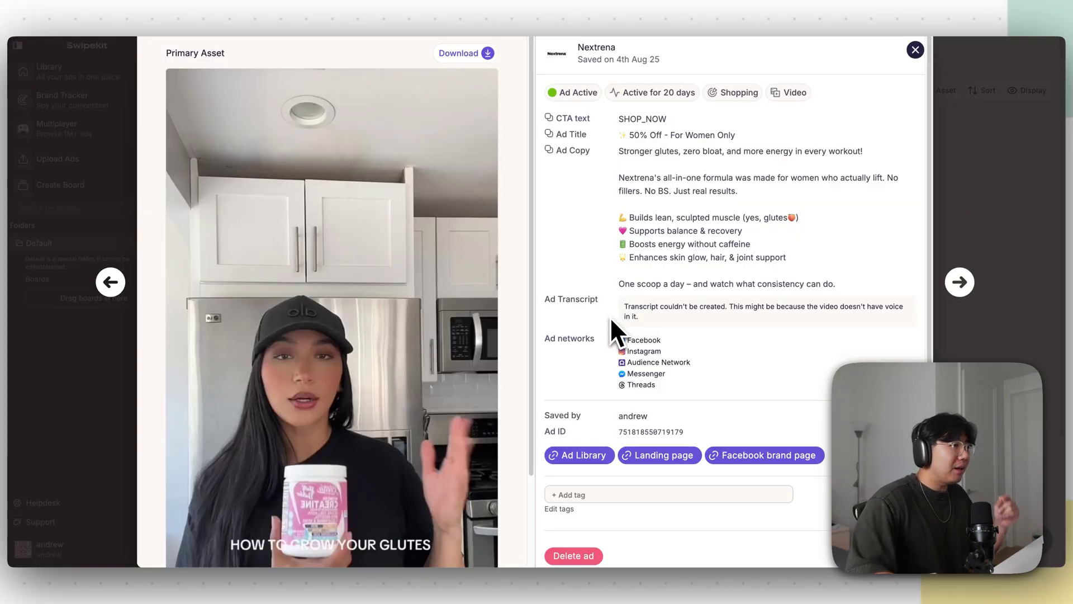
# Step: Scroll the Nextrena ad's asset panel and select the Ad Transcript note saying no transcript exists
pyautogui.scroll(-1, 319, 361)
pyautogui.scroll(-2, 319, 361)
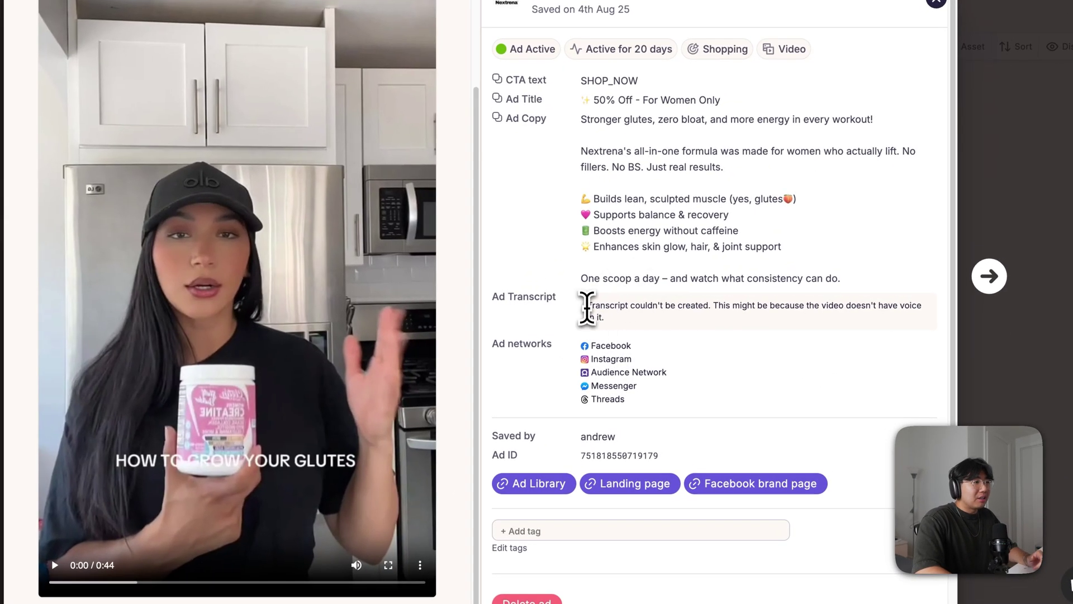
pyautogui.moveTo(587, 306); pyautogui.dragTo(708, 304)
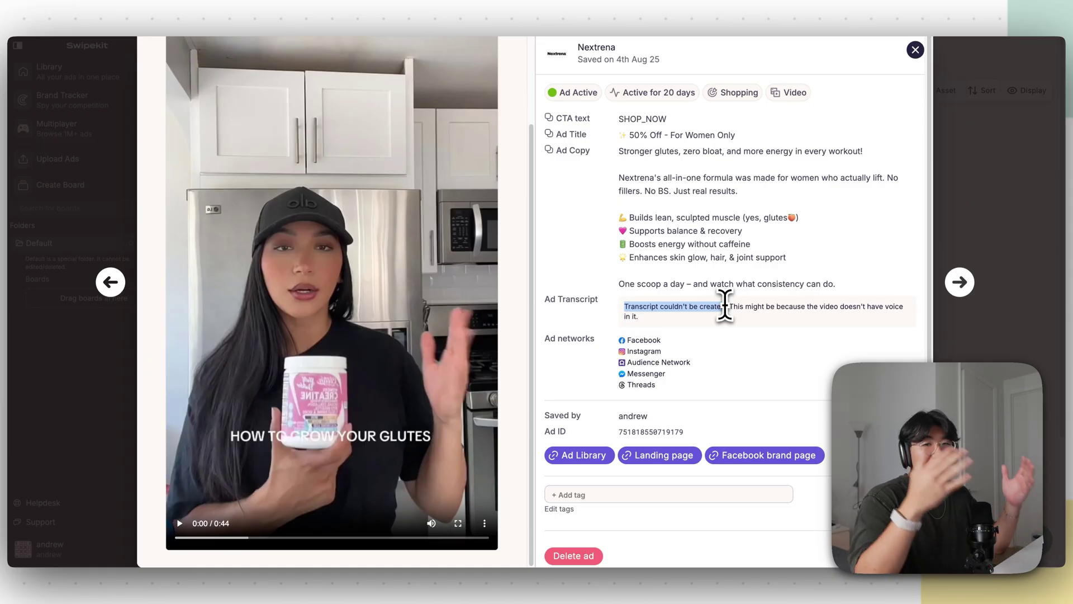
# Step: Play and pause the Nextrena ad video, then clear the highlighted transcript message
pyautogui.click(179, 523)
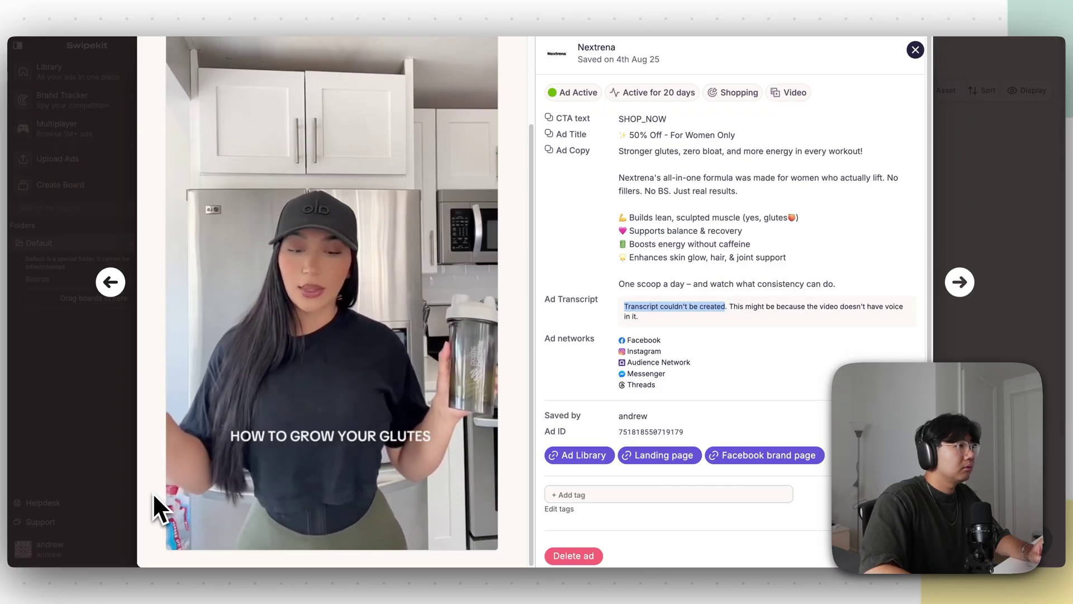
pyautogui.moveTo(180, 532)
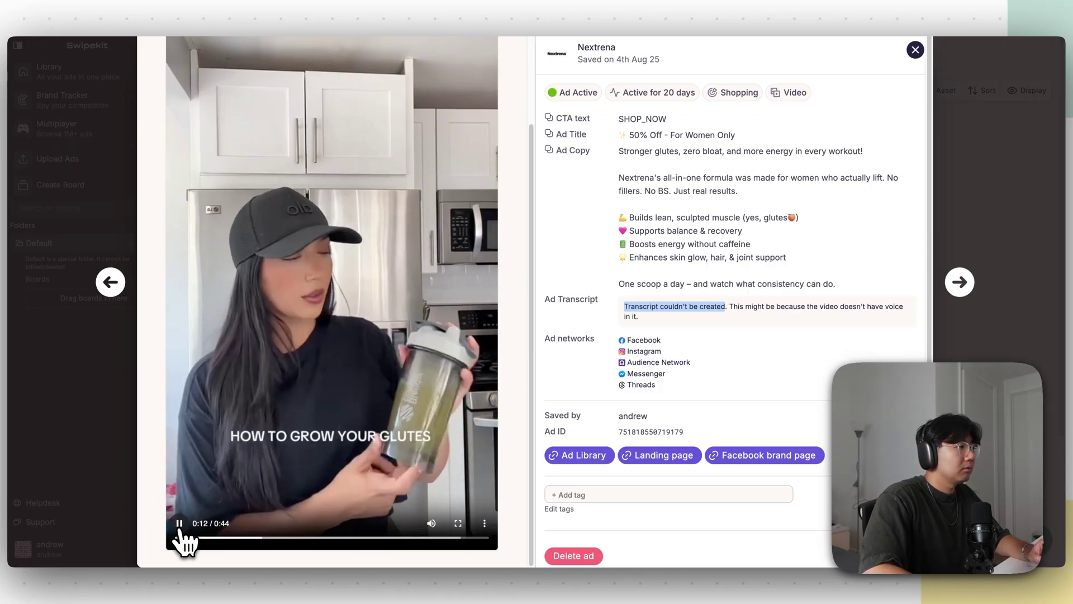
pyautogui.click(179, 525)
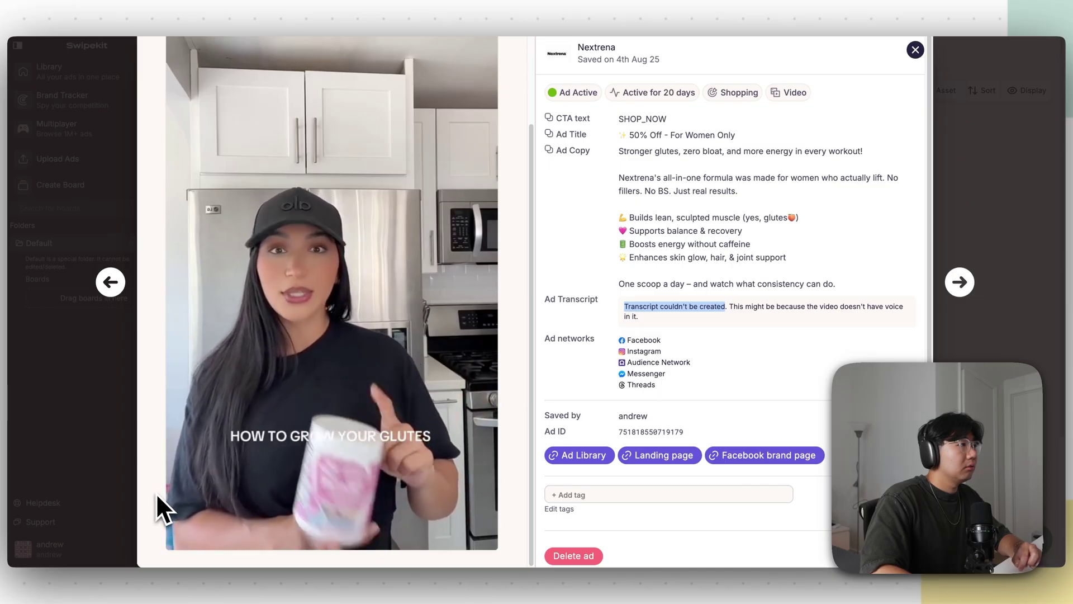
pyautogui.moveTo(176, 487)
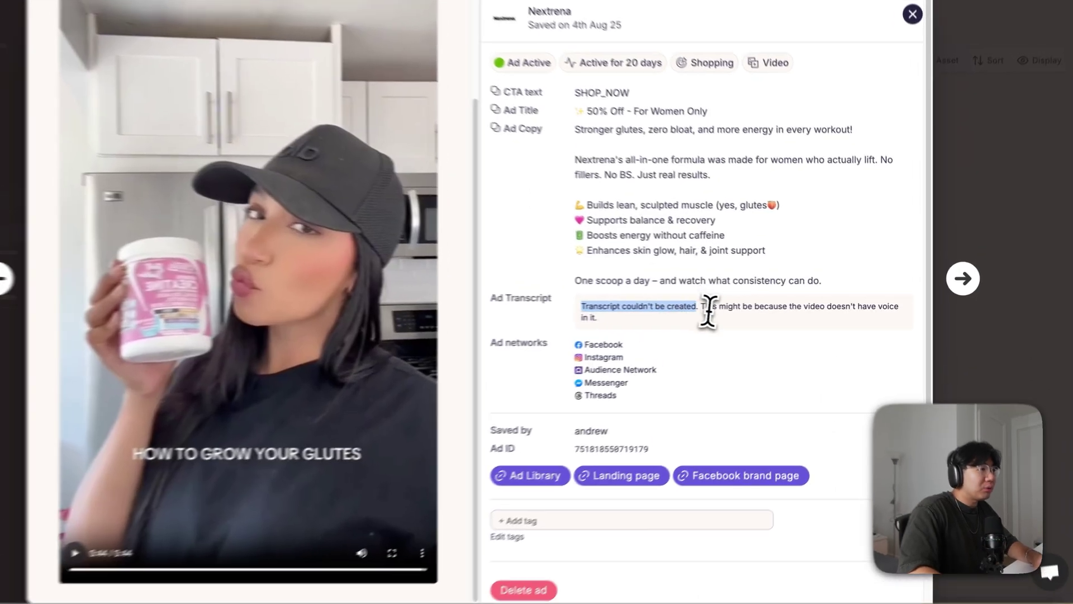
pyautogui.click(737, 311)
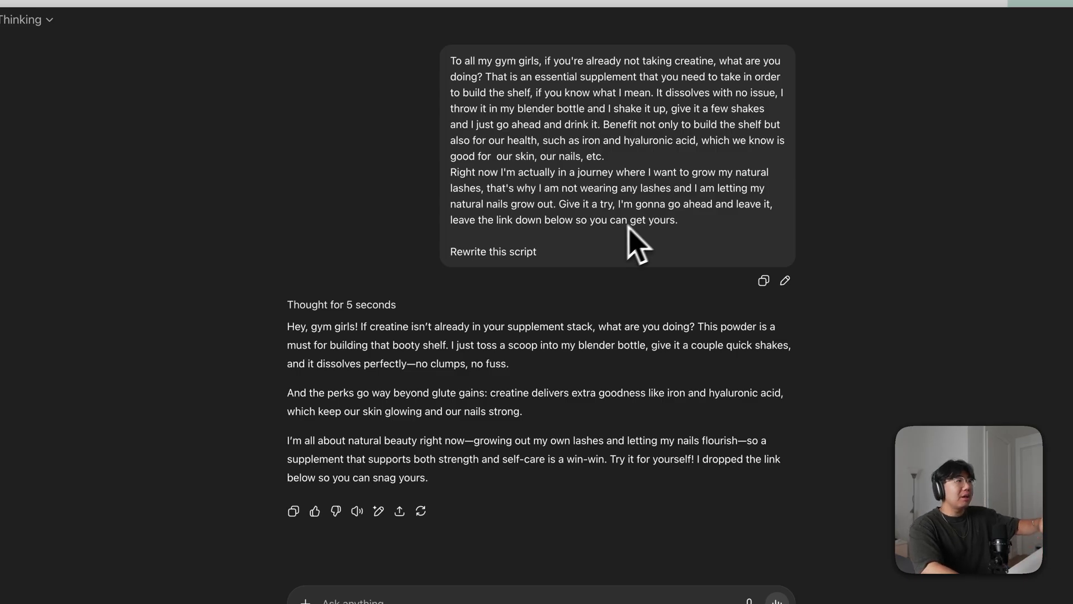
# Step: Select the entire three-paragraph gym-girls creatine script reply and copy it
pyautogui.moveTo(550, 252); pyautogui.dragTo(464, 249)
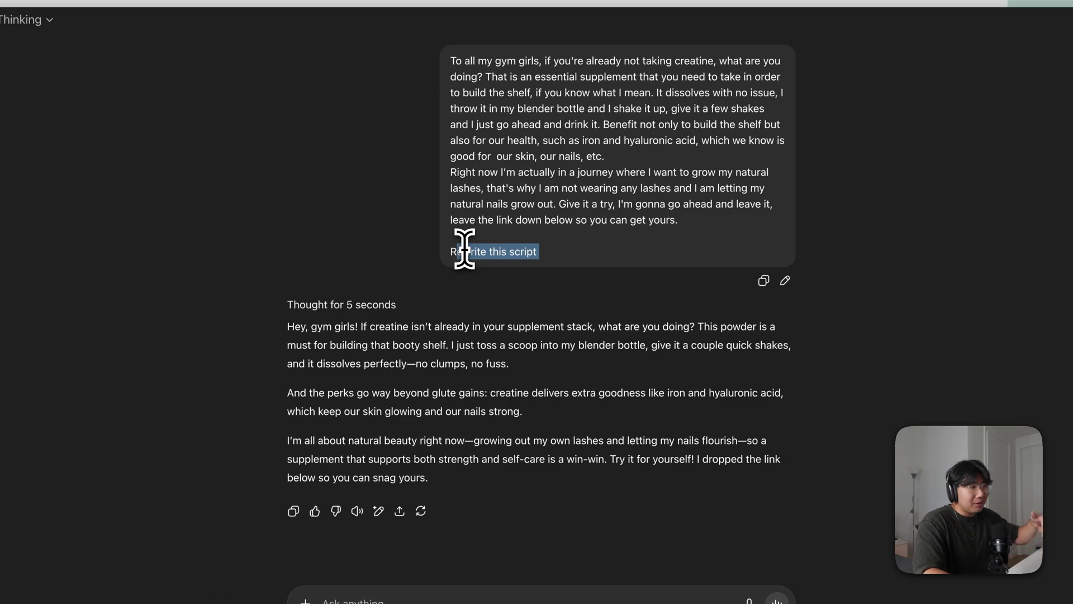
pyautogui.click(454, 308)
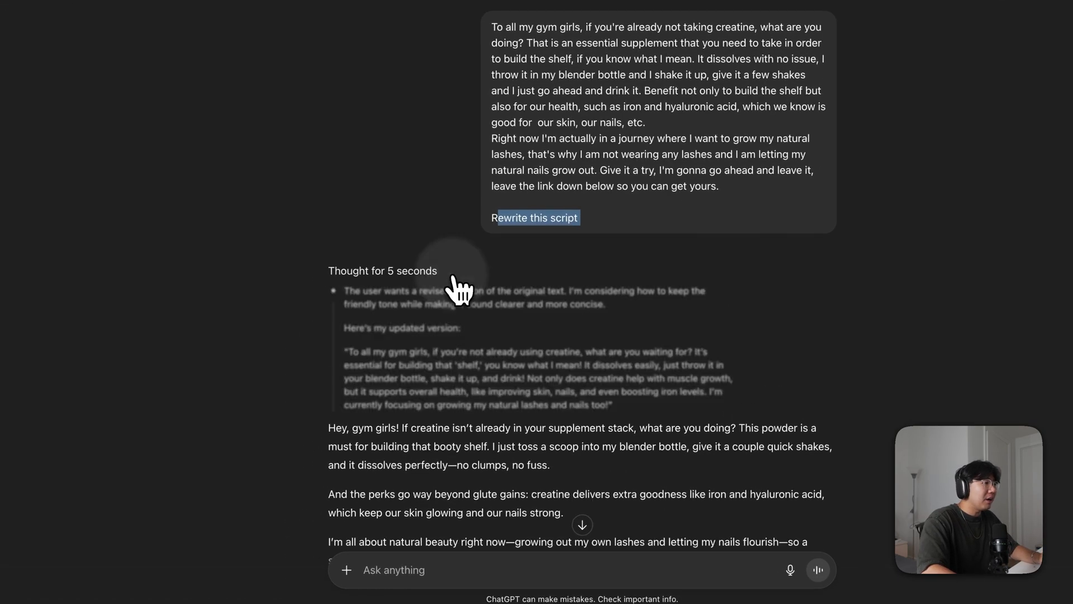
pyautogui.moveTo(331, 293); pyautogui.dragTo(624, 403)
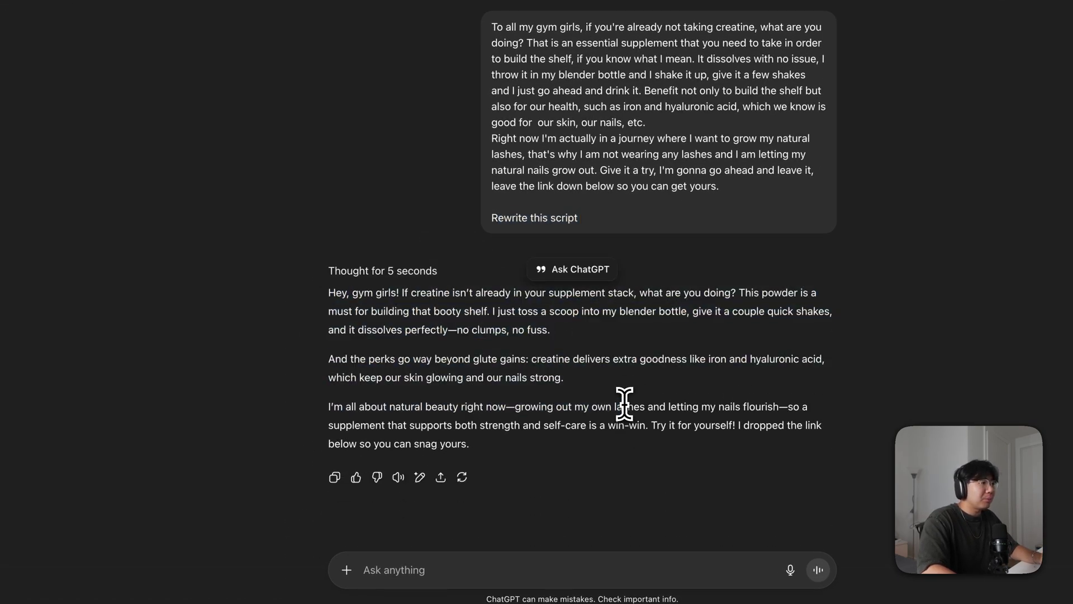
pyautogui.moveTo(515, 448); pyautogui.dragTo(327, 292)
pyautogui.rightClick(353, 293)
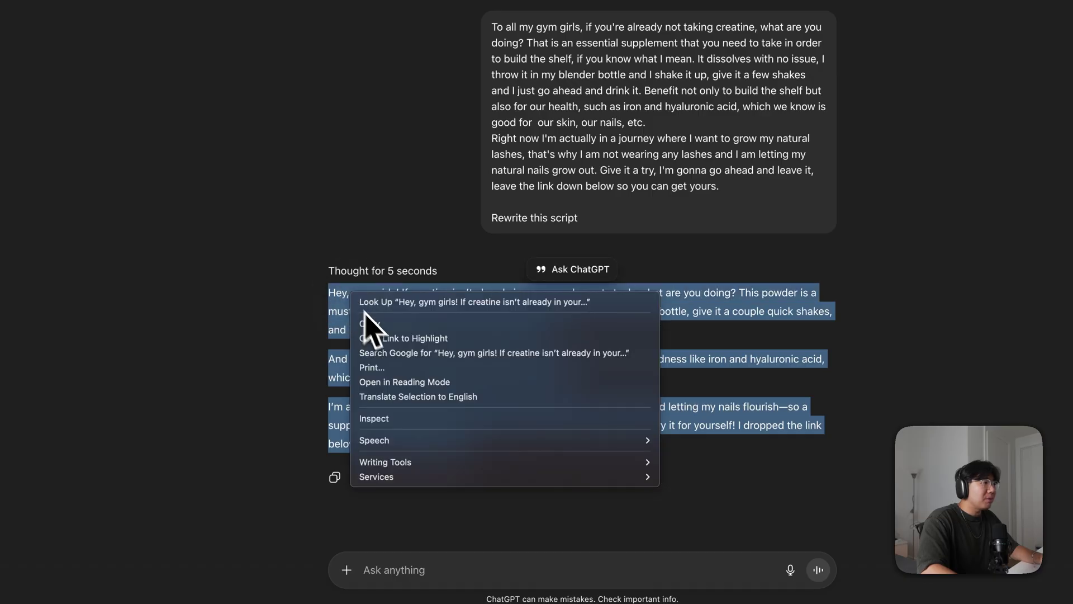
pyautogui.click(369, 323)
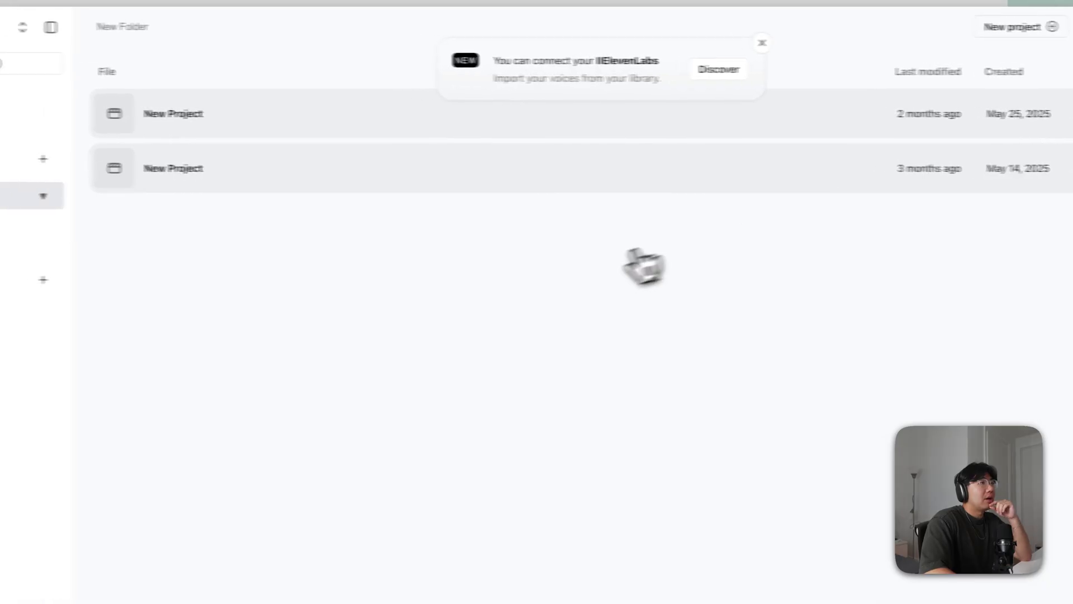
# Step: Dismiss the ElevenLabs popup and start a new Scenes project with the rewritten creatine script pasted in
pyautogui.click(762, 42)
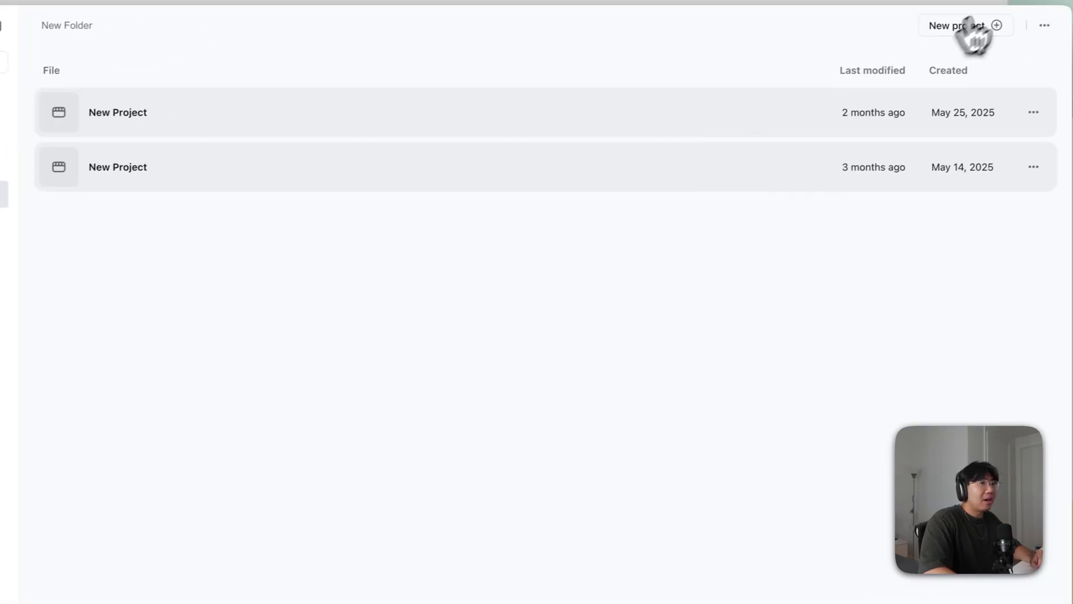
pyautogui.click(972, 25)
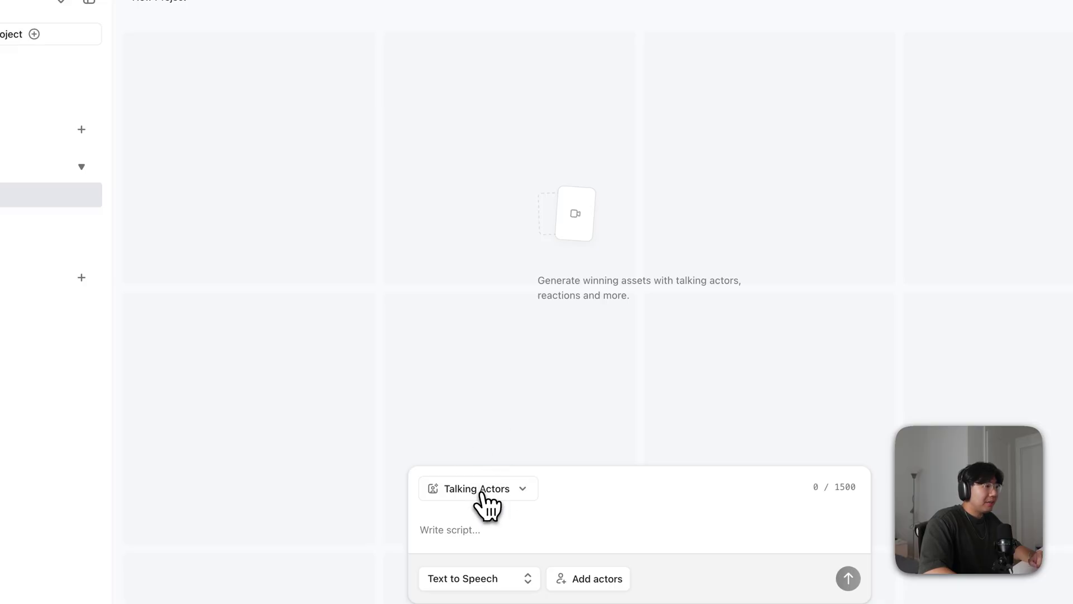
pyautogui.click(482, 492)
pyautogui.click(472, 454)
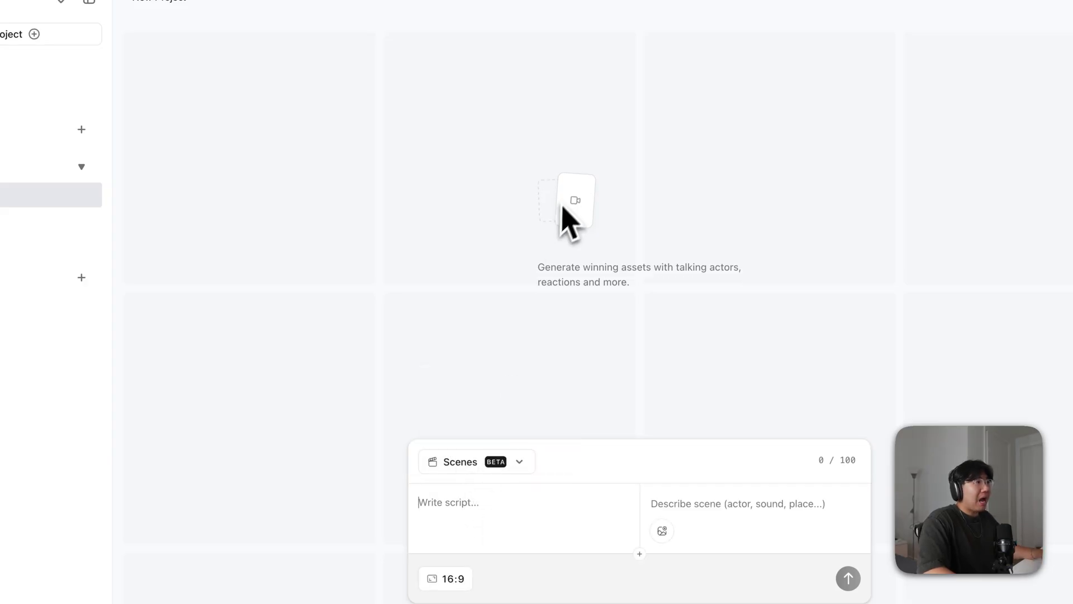
pyautogui.press('super+v')
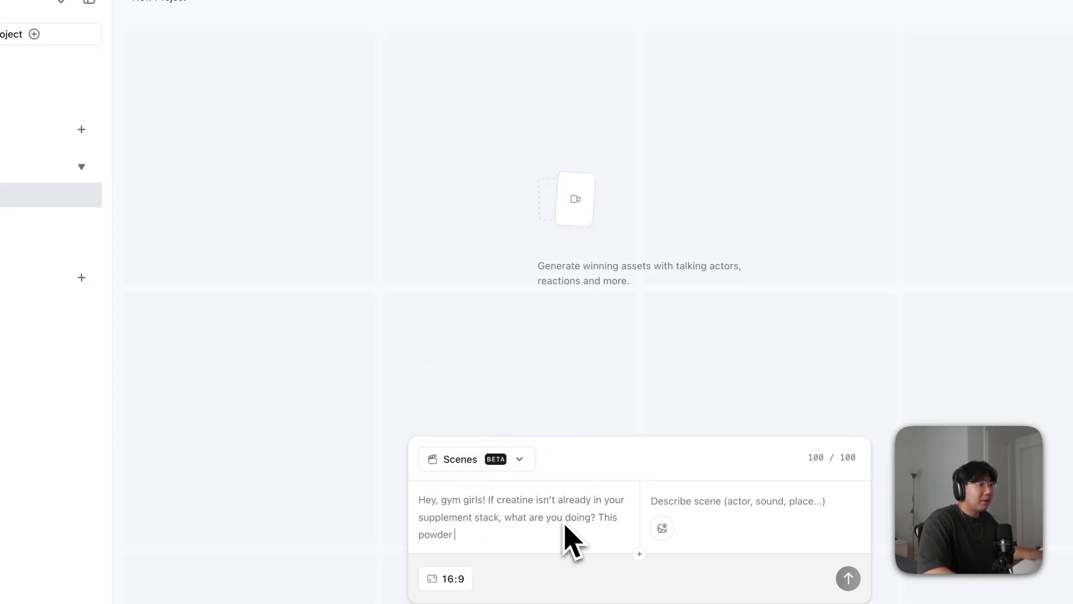
pyautogui.click(671, 501)
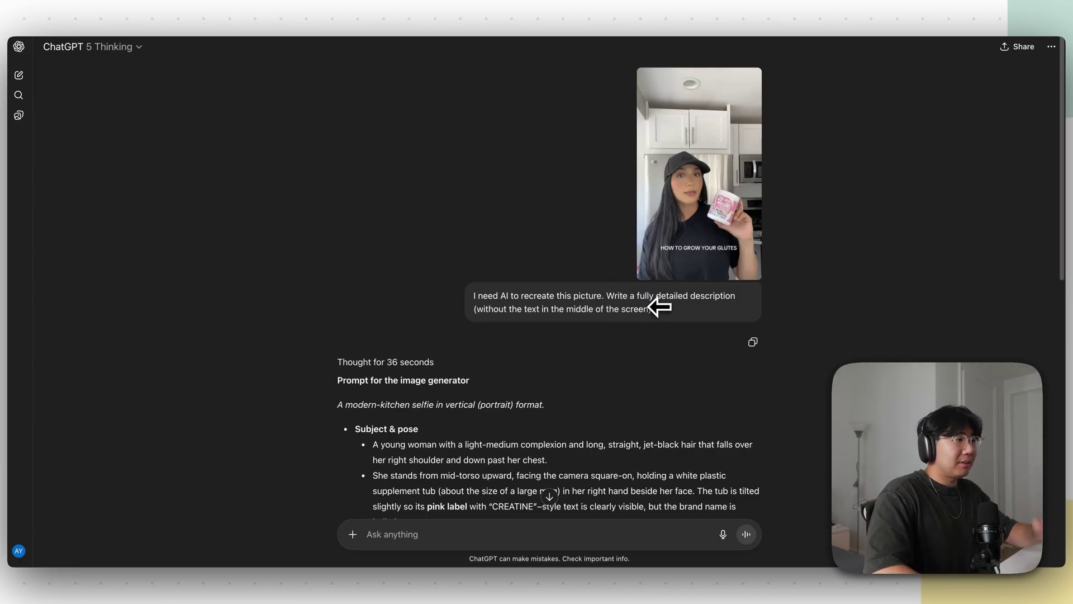
# Step: Scroll through the kitchen-selfie image description and take the 'I need AI to recreate this picture' request text
pyautogui.scroll(-4, 660, 307)
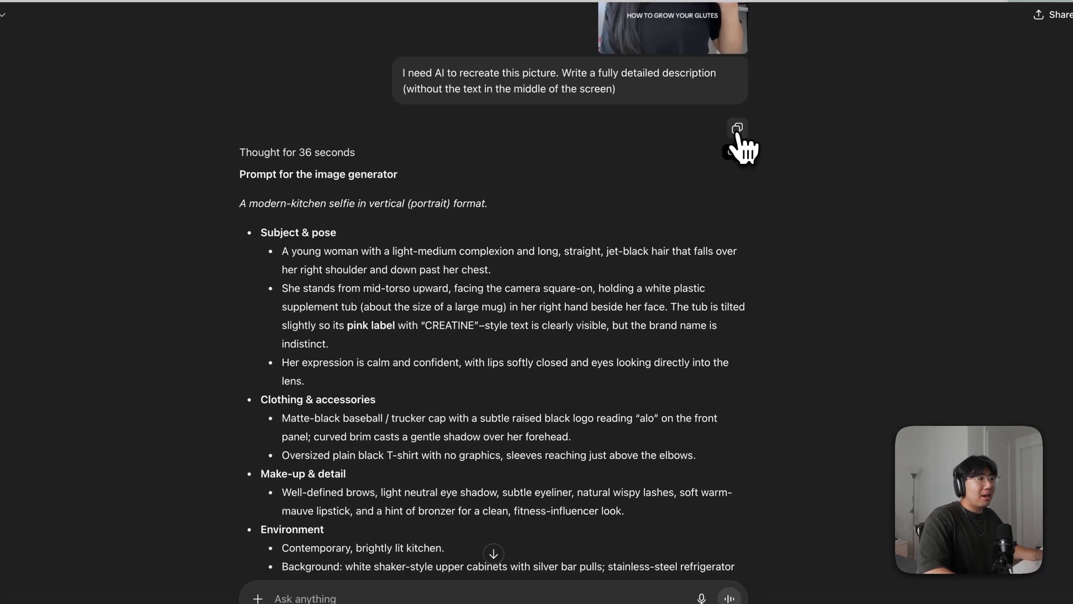
pyautogui.scroll(-7, 564, 260)
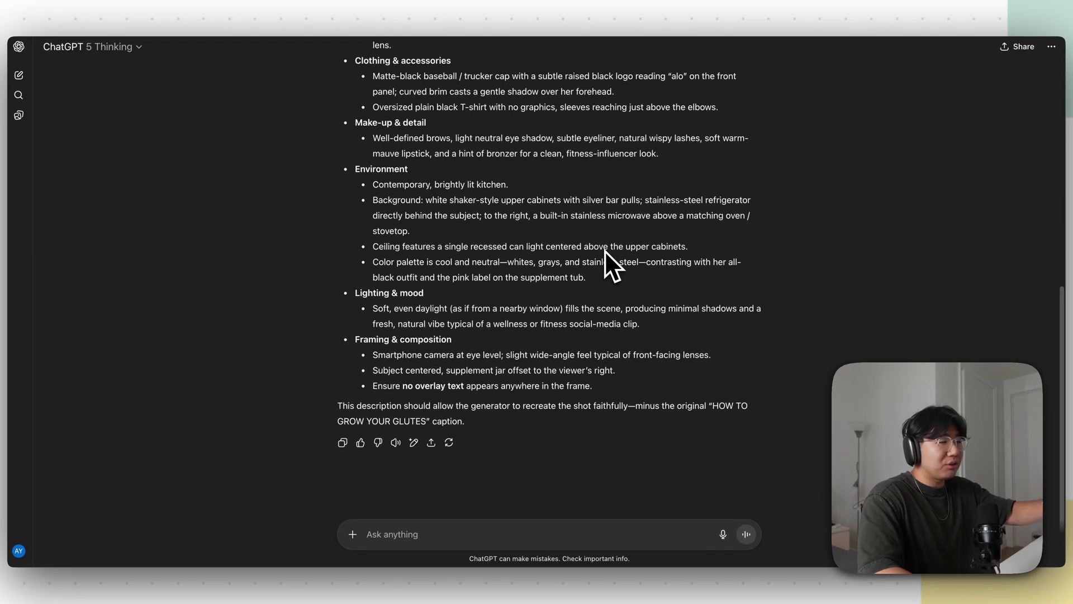
pyautogui.scroll(7, 605, 250)
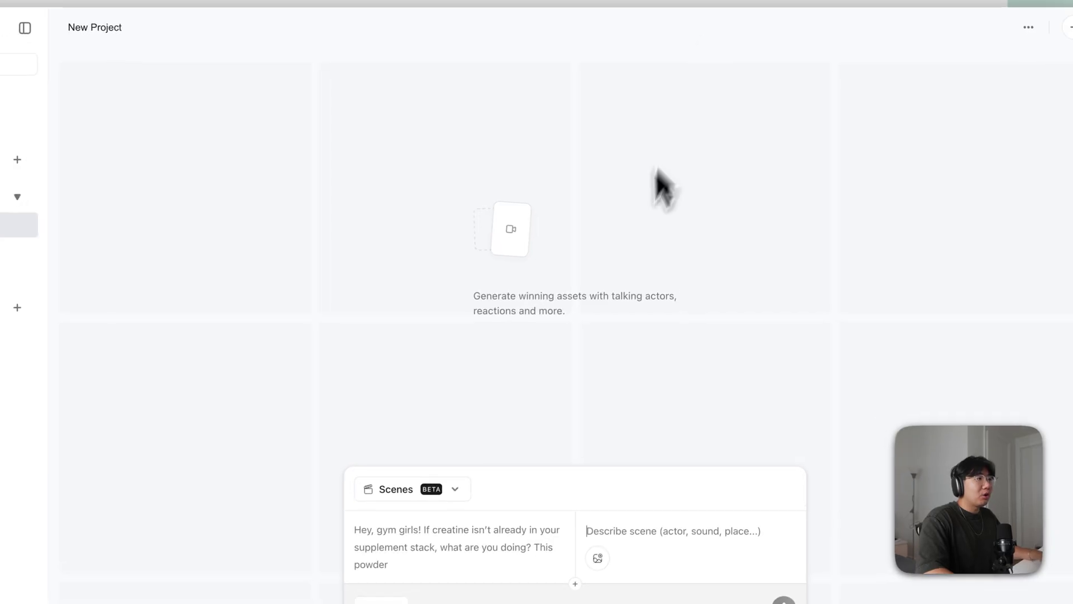
pyautogui.rightClick(623, 533)
# Step: Paste the picture-recreation text as the scene description, switch the ratio to 9:16, and generate
pyautogui.click(640, 507)
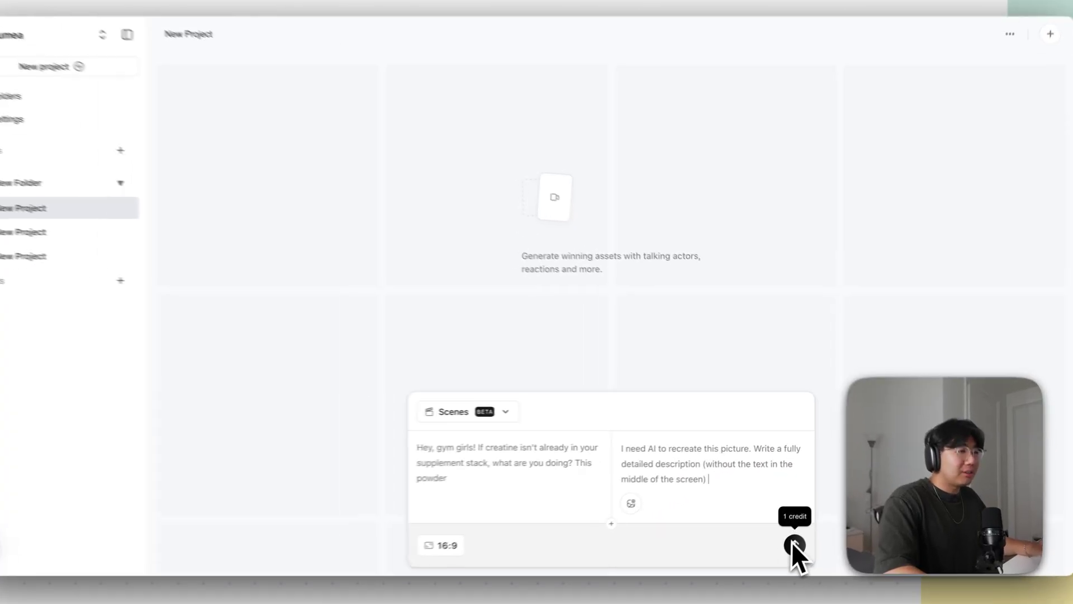
pyautogui.click(442, 545)
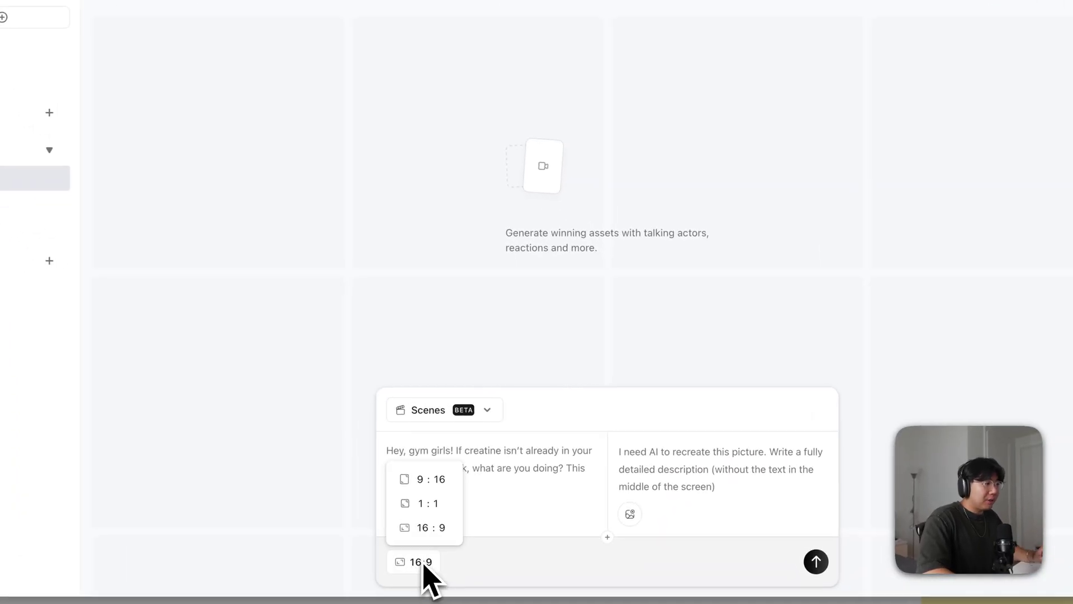
pyautogui.click(422, 481)
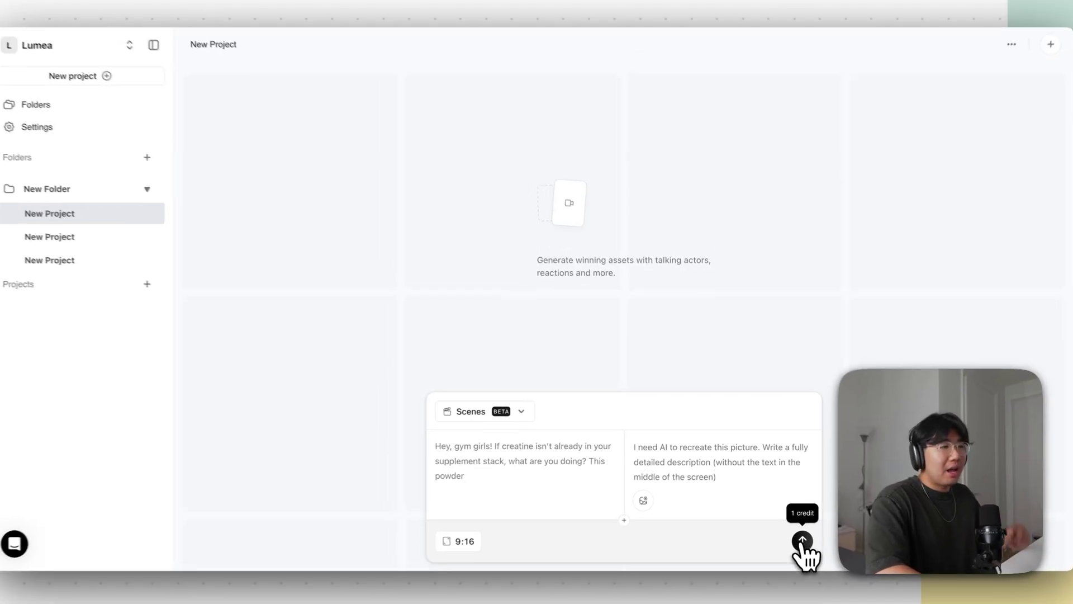
pyautogui.click(800, 538)
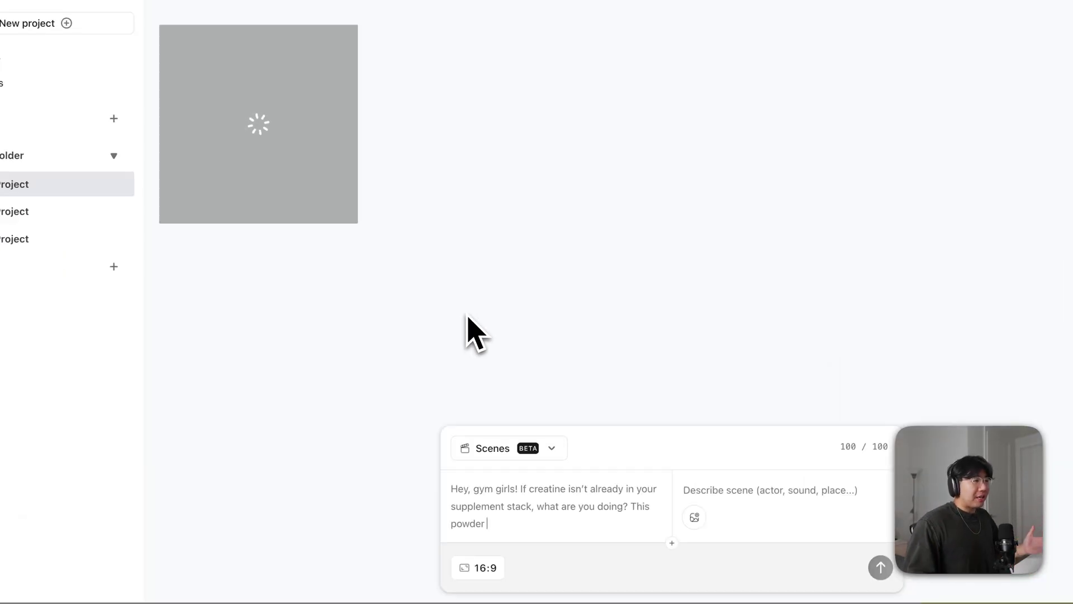
pyautogui.click(482, 448)
pyautogui.click(490, 391)
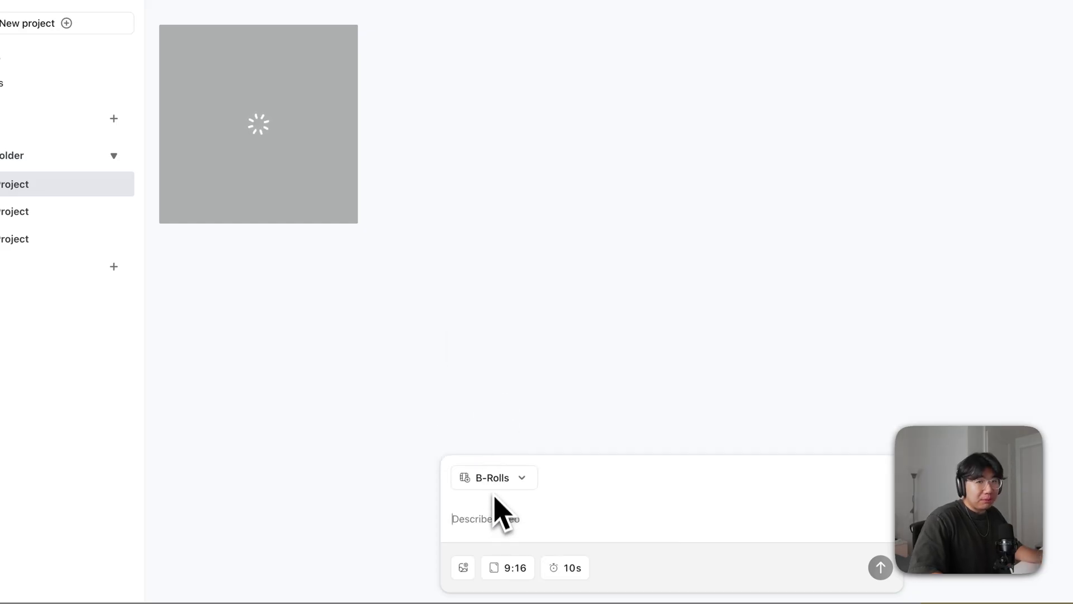
pyautogui.click(494, 481)
pyautogui.click(506, 398)
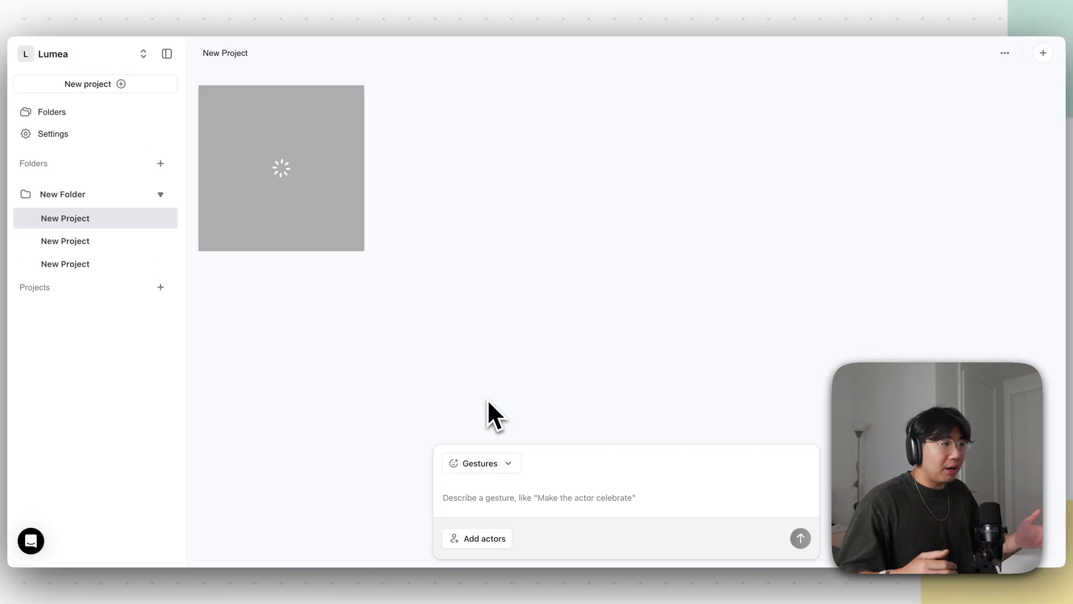
pyautogui.click(482, 463)
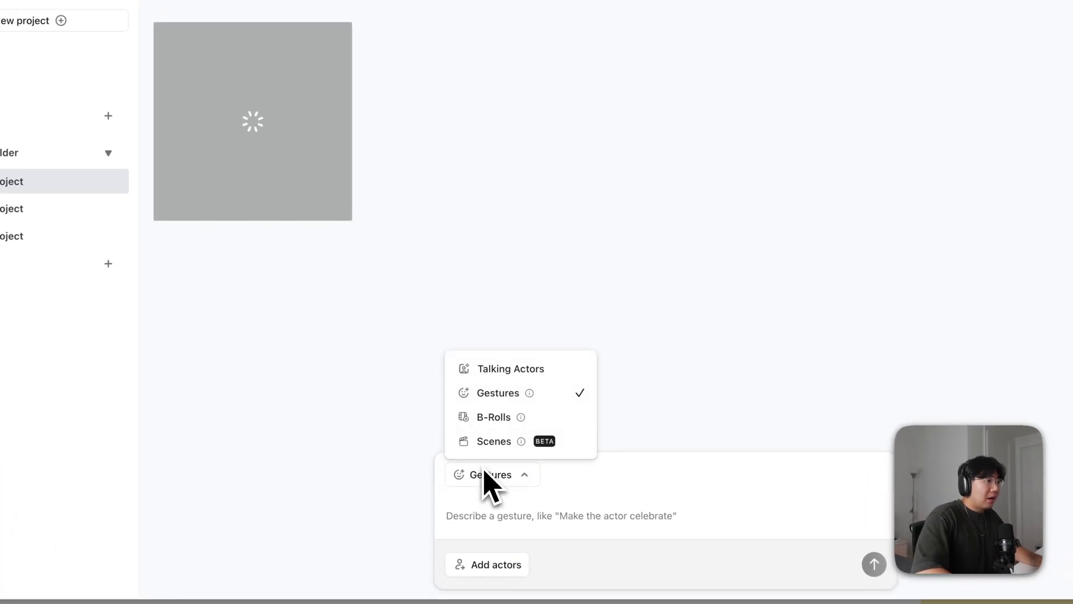
pyautogui.click(494, 380)
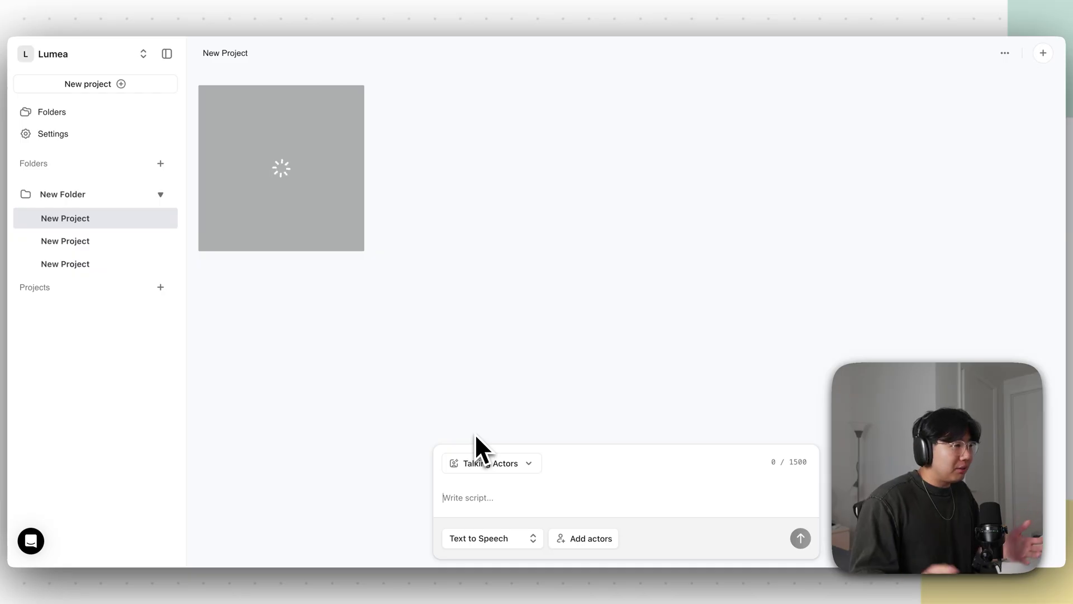
pyautogui.click(481, 463)
pyautogui.click(493, 440)
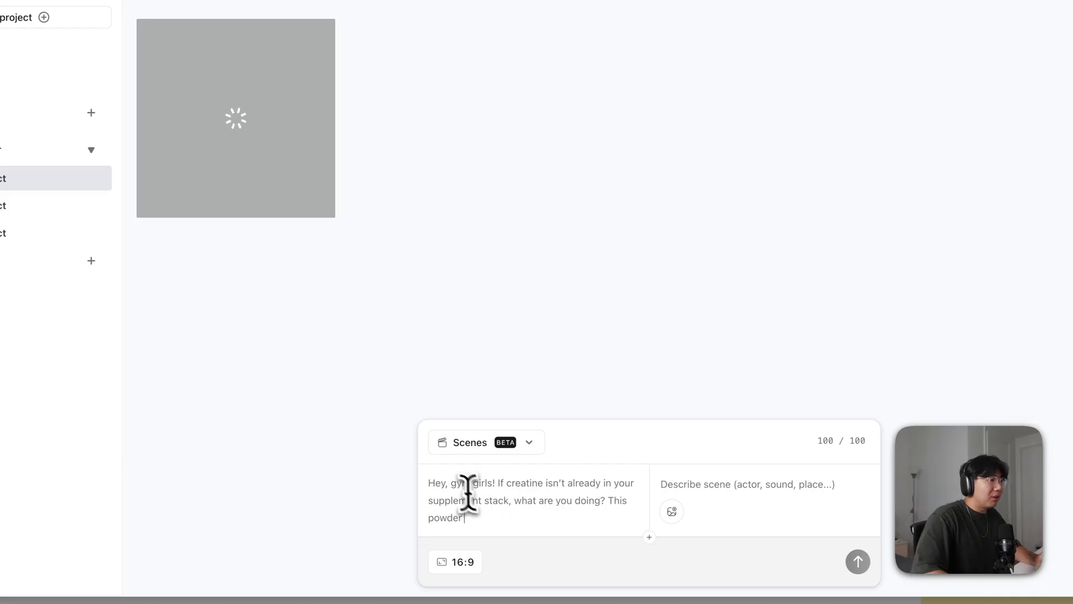
pyautogui.moveTo(429, 484); pyautogui.dragTo(607, 506)
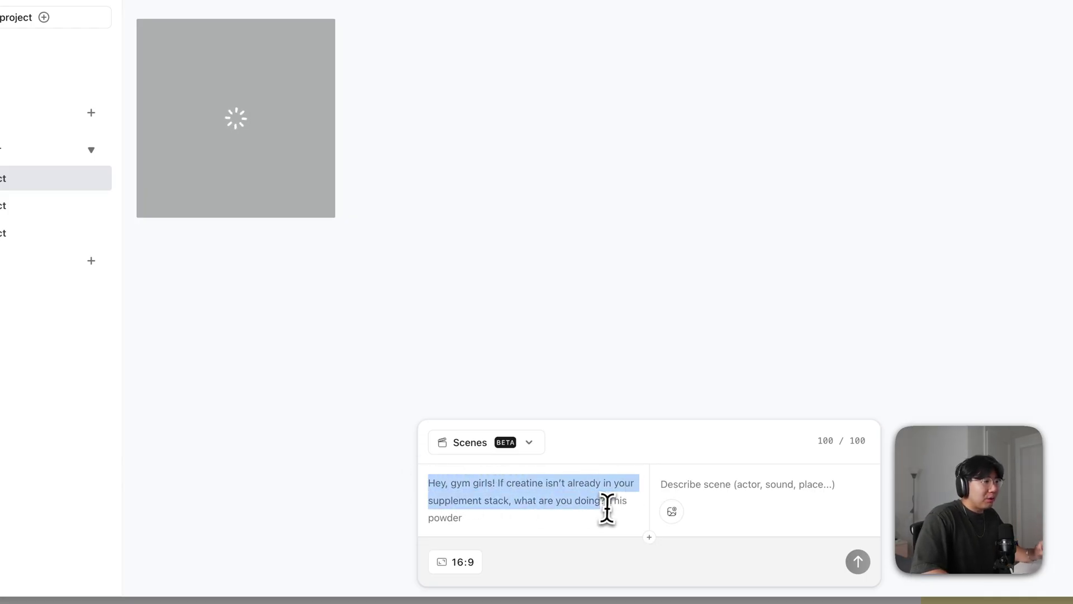
pyautogui.click(592, 517)
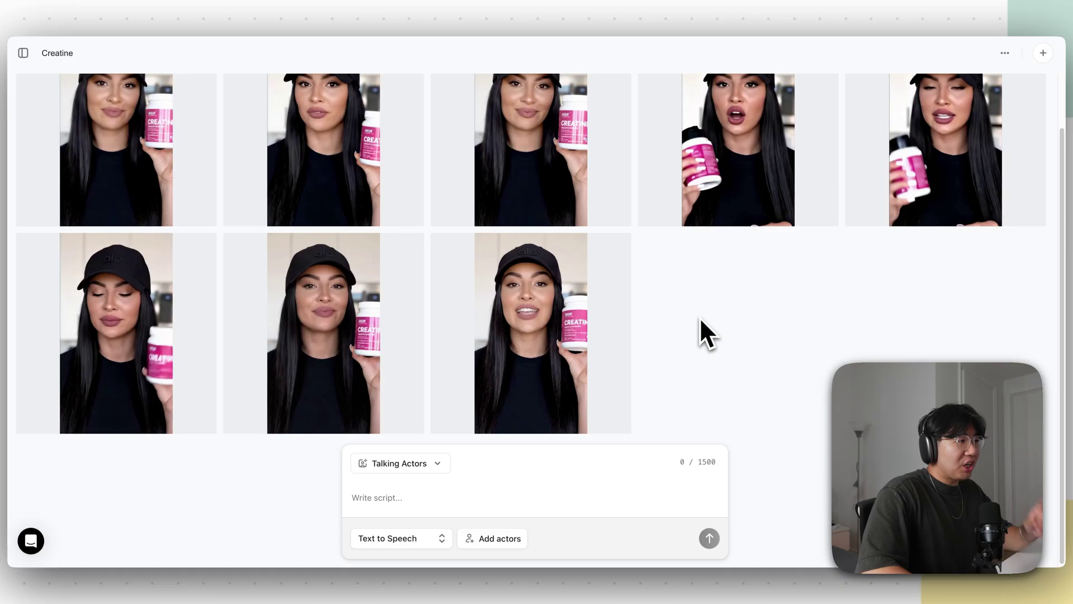
# Step: Preview a finished creatine clip, pause it, then close it and return to the top of the grid
pyautogui.scroll(1, 696, 328)
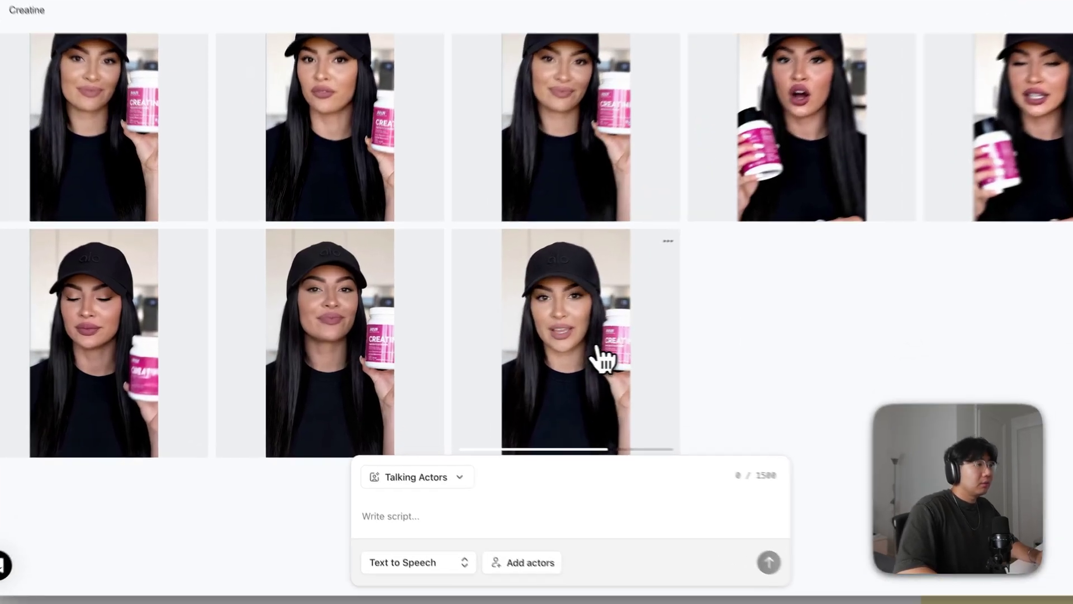
pyautogui.click(559, 352)
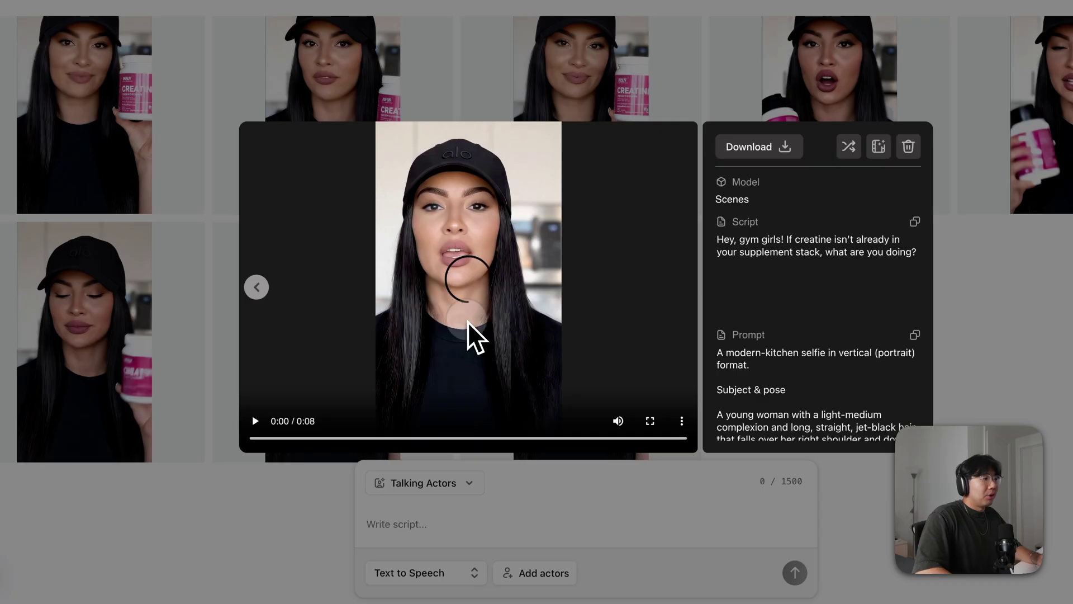
pyautogui.click(256, 420)
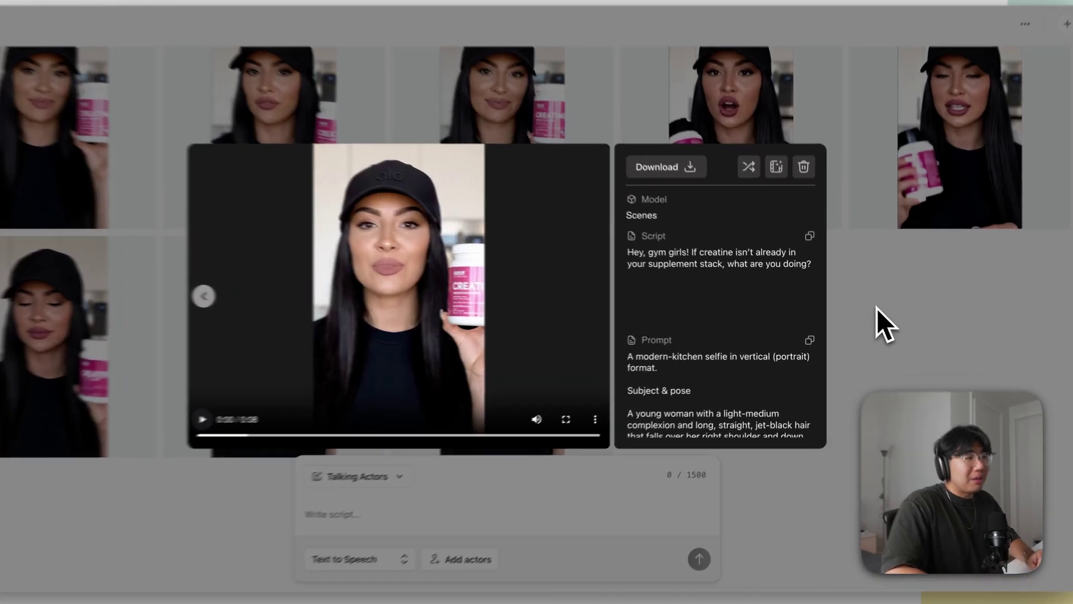
pyautogui.click(877, 308)
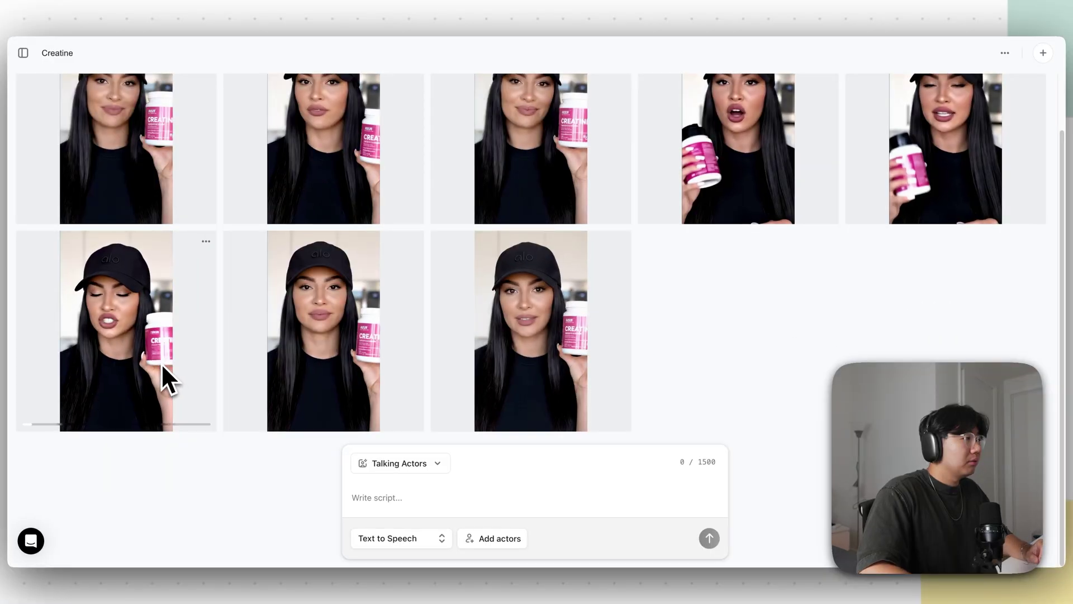
pyautogui.scroll(1, 161, 364)
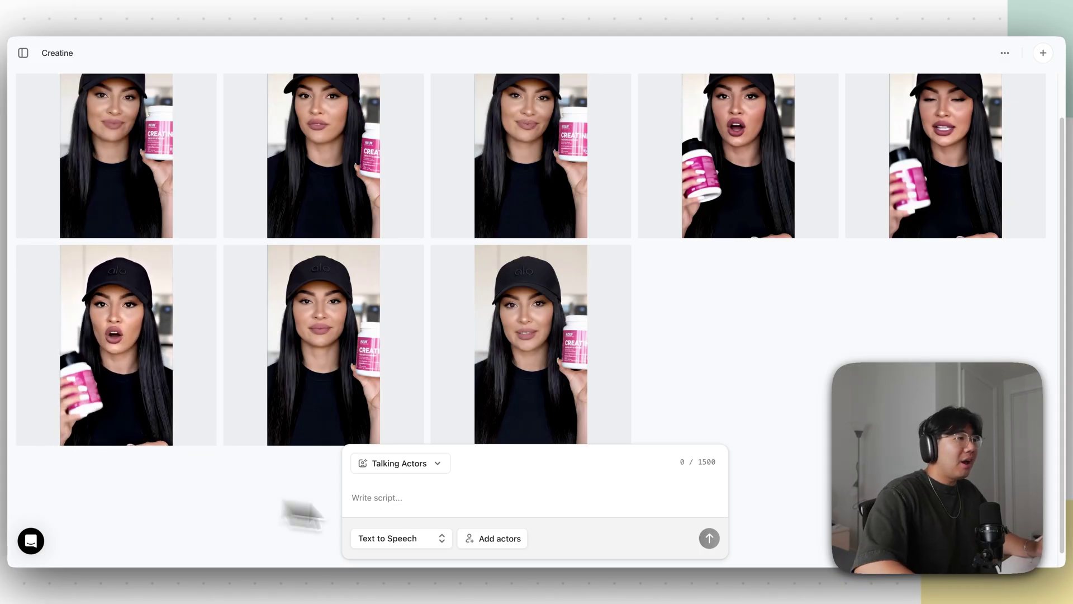
pyautogui.scroll(1, 299, 511)
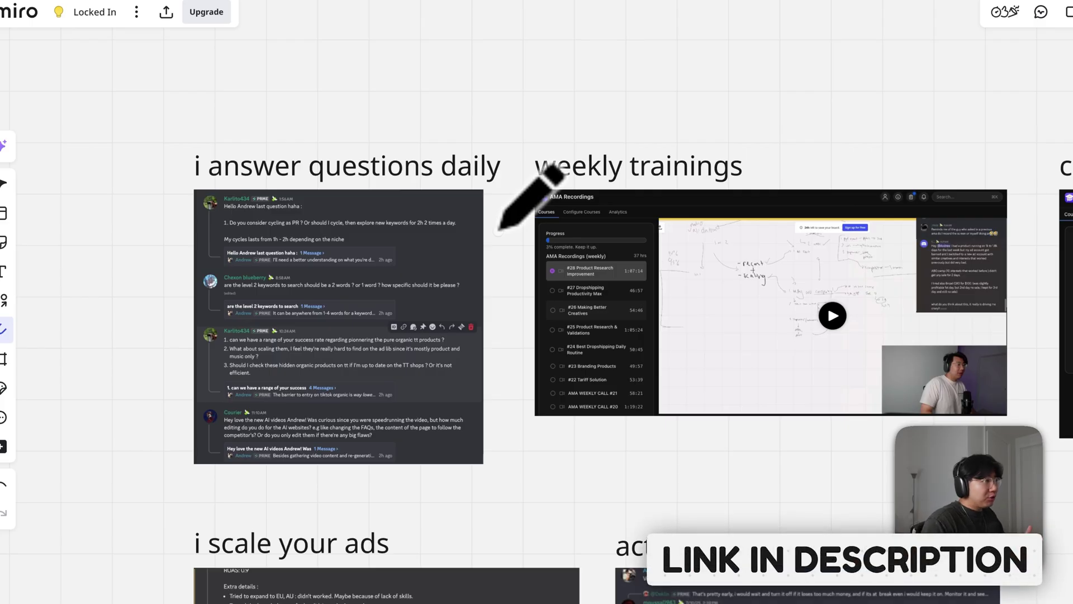
# Step: Circle the 'answer questions daily' heading and draw an arrow at the questions screenshot
pyautogui.moveTo(331, 127); pyautogui.dragTo(269, 92)
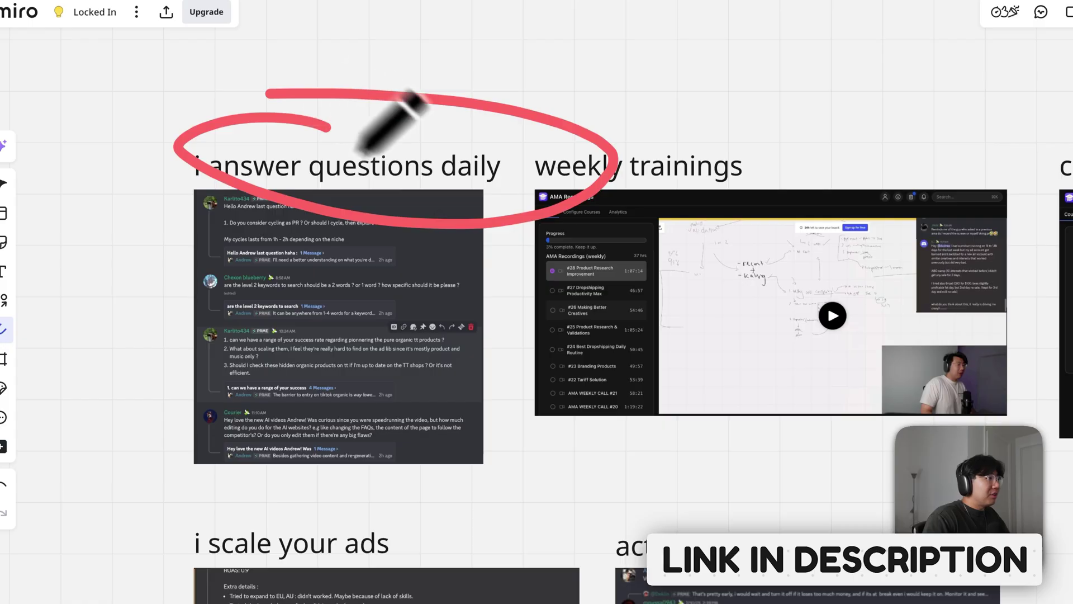
pyautogui.scroll(1, 328, 283)
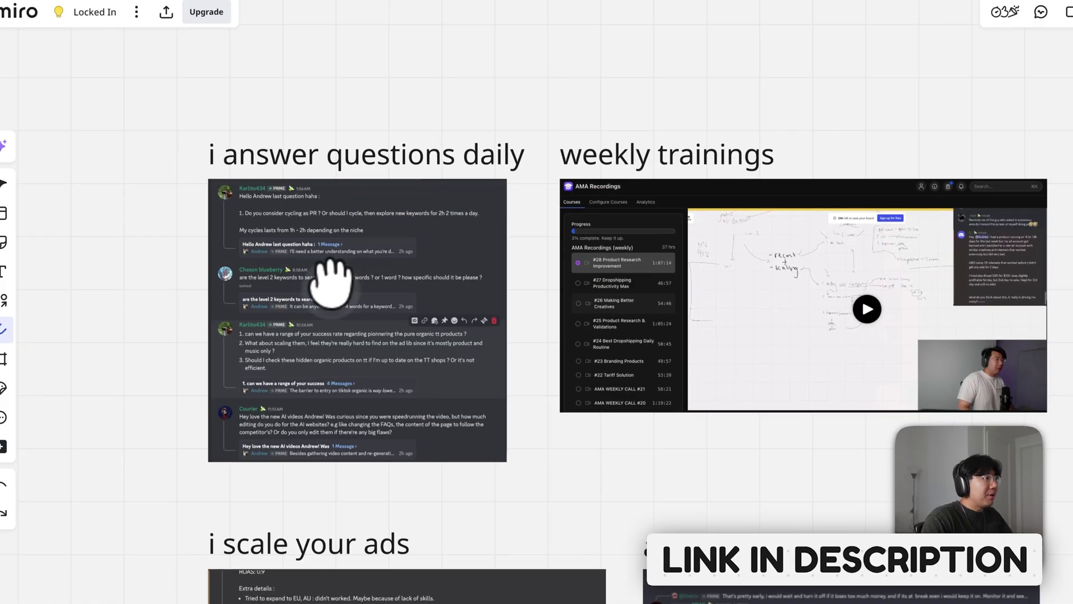
pyautogui.moveTo(115, 179)
pyautogui.mouseDown()
pyautogui.moveTo(167, 258)
pyautogui.moveTo(188, 252)
pyautogui.mouseUp()
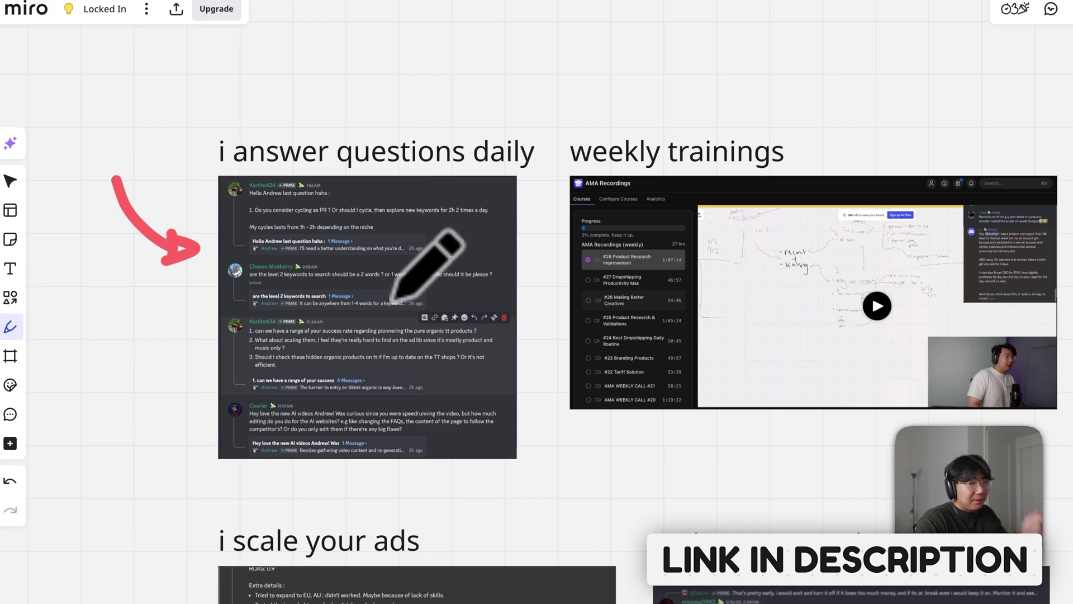
# Step: Circle the weekly trainings heading and #28 Product Research recording, and scribble over the training list
pyautogui.moveTo(706, 179); pyautogui.dragTo(516, 204)
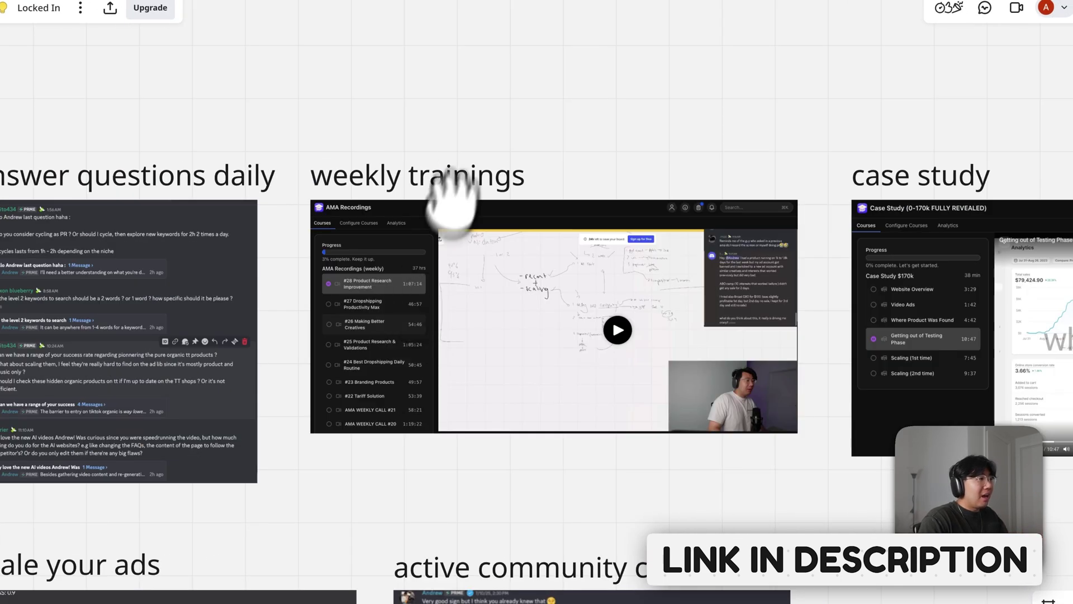
pyautogui.moveTo(378, 147); pyautogui.dragTo(529, 141)
pyautogui.moveTo(459, 140); pyautogui.dragTo(335, 140)
pyautogui.moveTo(515, 286); pyautogui.dragTo(451, 283)
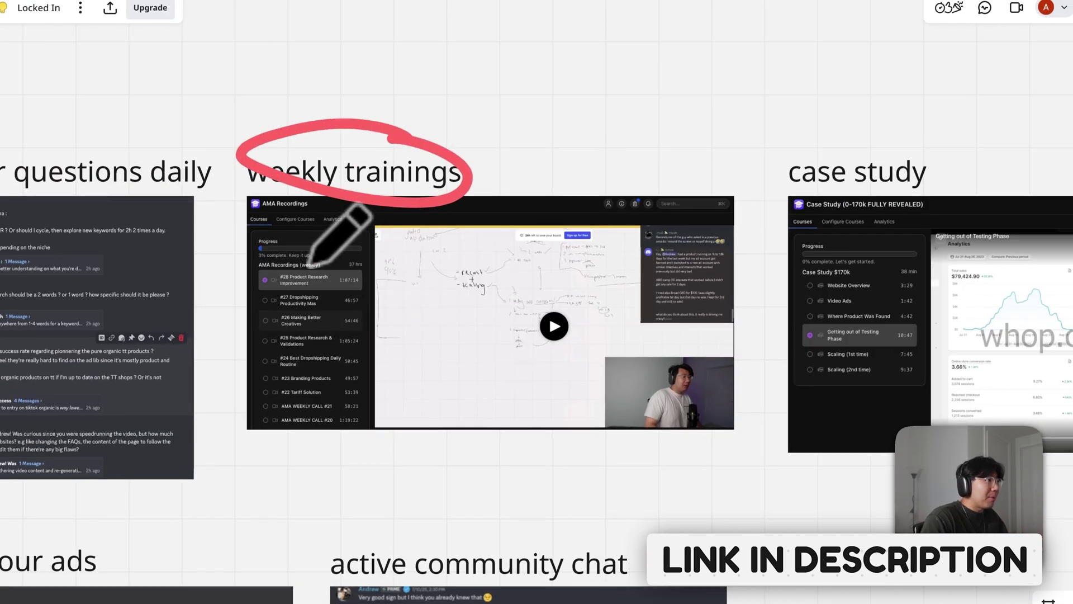
pyautogui.moveTo(312, 259); pyautogui.dragTo(310, 271)
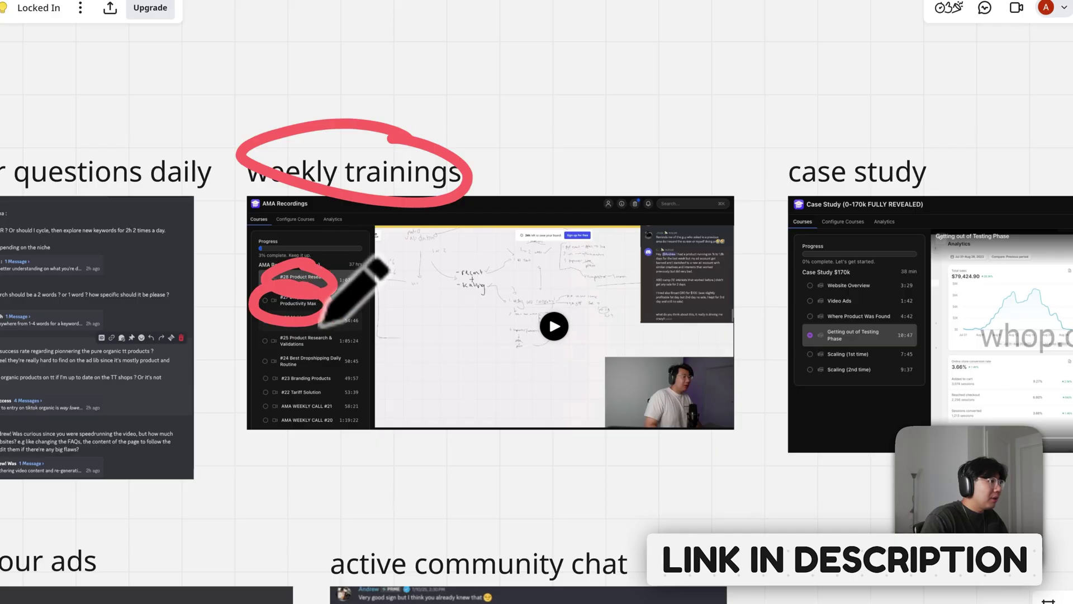
pyautogui.moveTo(323, 324)
pyautogui.mouseDown()
pyautogui.moveTo(334, 346)
pyautogui.moveTo(319, 365)
pyautogui.moveTo(286, 355)
pyautogui.mouseUp()
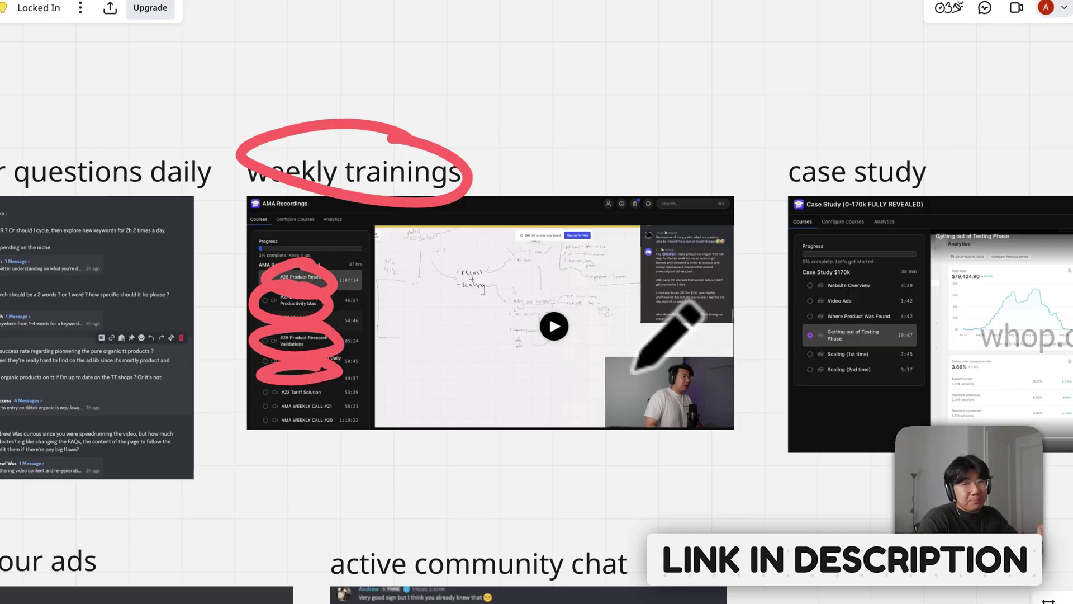
# Step: Circle the 'Case Study (0-170k FULLY REVEALED)' title and its $79,424.90 sales chart
pyautogui.moveTo(799, 335)
pyautogui.mouseDown()
pyautogui.moveTo(547, 316)
pyautogui.moveTo(470, 331)
pyautogui.mouseUp()
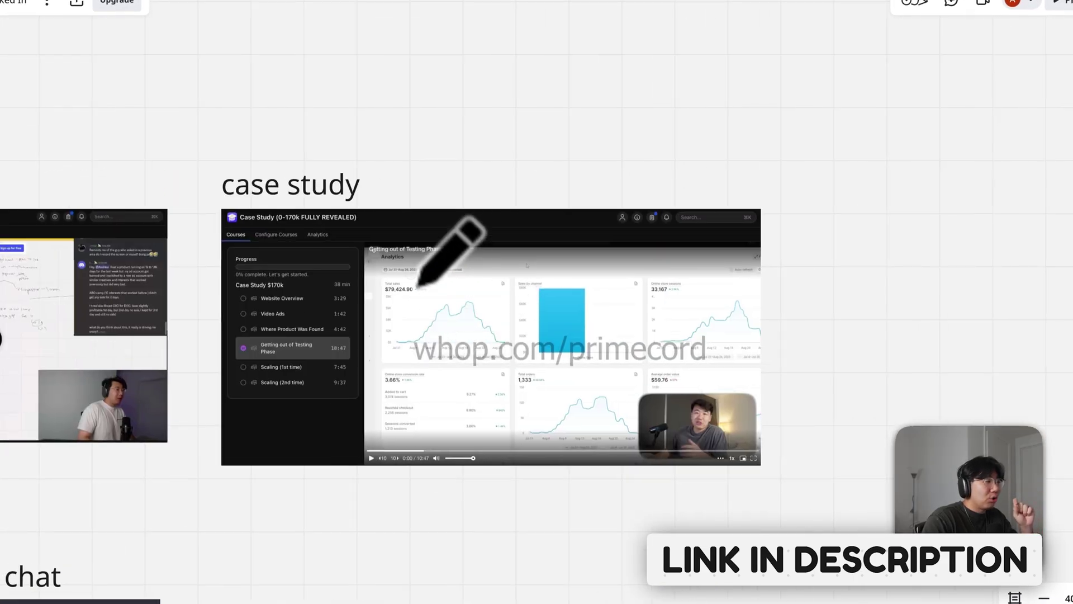
pyautogui.moveTo(324, 212)
pyautogui.mouseDown()
pyautogui.moveTo(280, 221)
pyautogui.moveTo(366, 233)
pyautogui.moveTo(388, 200)
pyautogui.moveTo(321, 193)
pyautogui.moveTo(396, 216)
pyautogui.mouseUp()
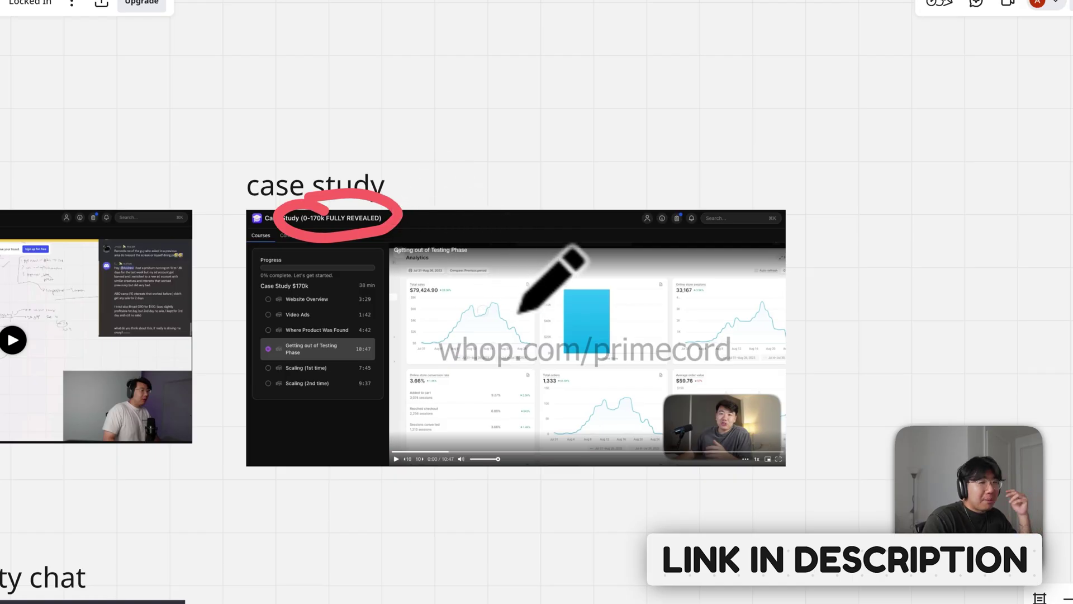
pyautogui.moveTo(523, 295); pyautogui.dragTo(643, 268)
pyautogui.moveTo(655, 309); pyautogui.dragTo(592, 246)
# Step: Draw an arrow at the ads screenshot and point out the active community chat screenshot
pyautogui.hscroll(-3, 592, 246)
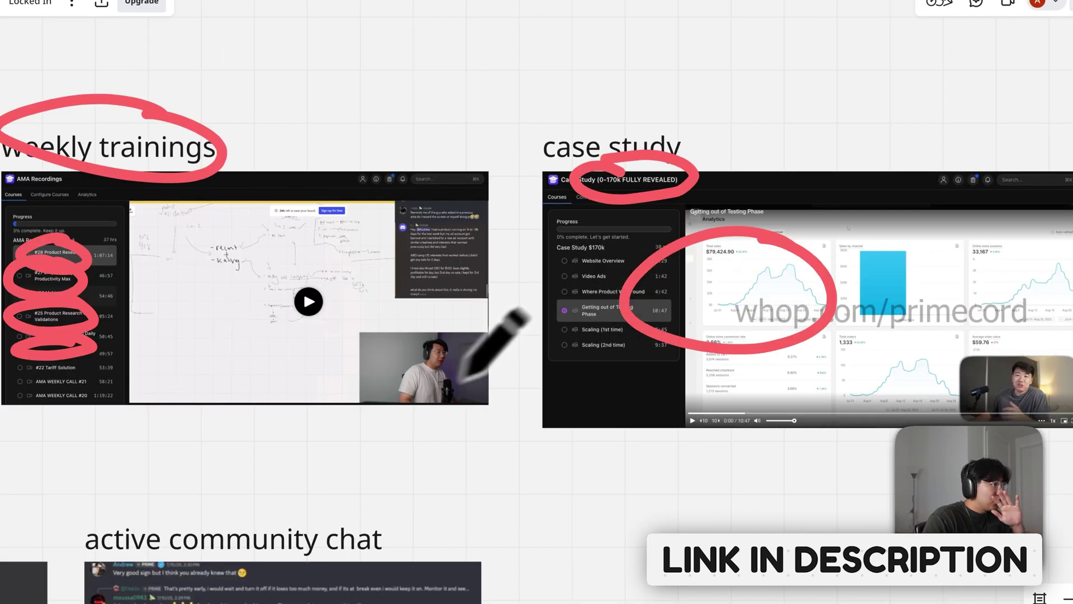
pyautogui.hscroll(-9, 492, 343)
pyautogui.scroll(-4, 492, 342)
pyautogui.scroll(-3, 539, 330)
pyautogui.hscroll(1, 540, 330)
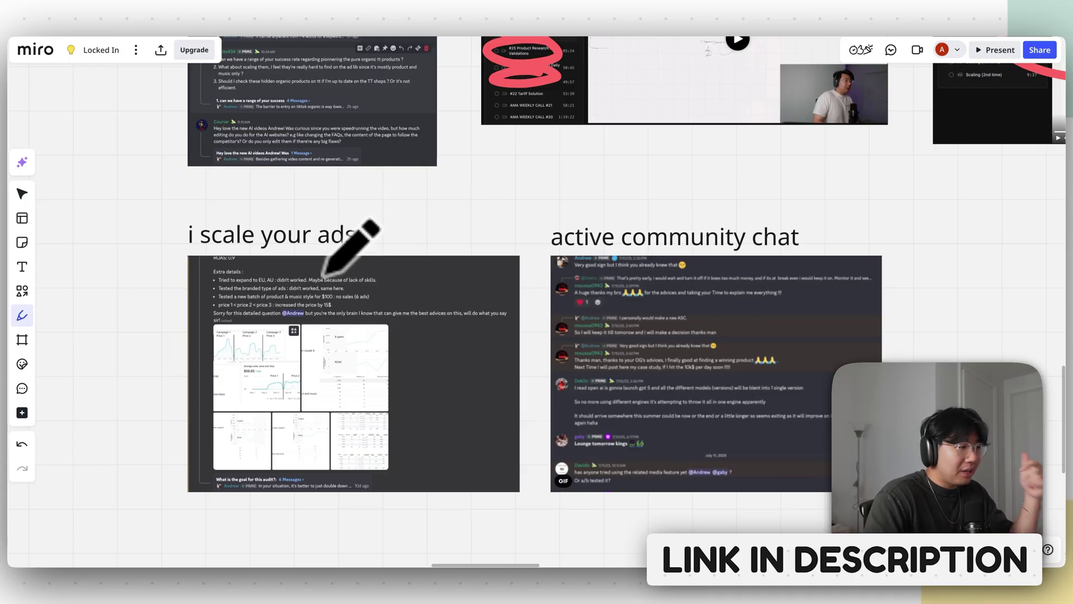
pyautogui.moveTo(111, 189); pyautogui.dragTo(162, 304)
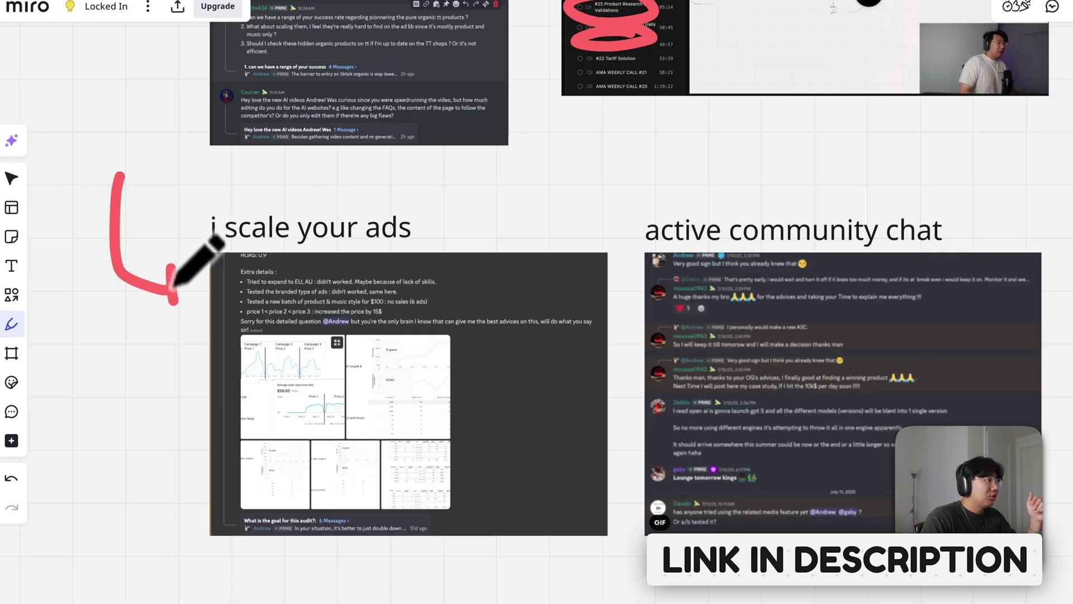
pyautogui.hscroll(10, 580, 350)
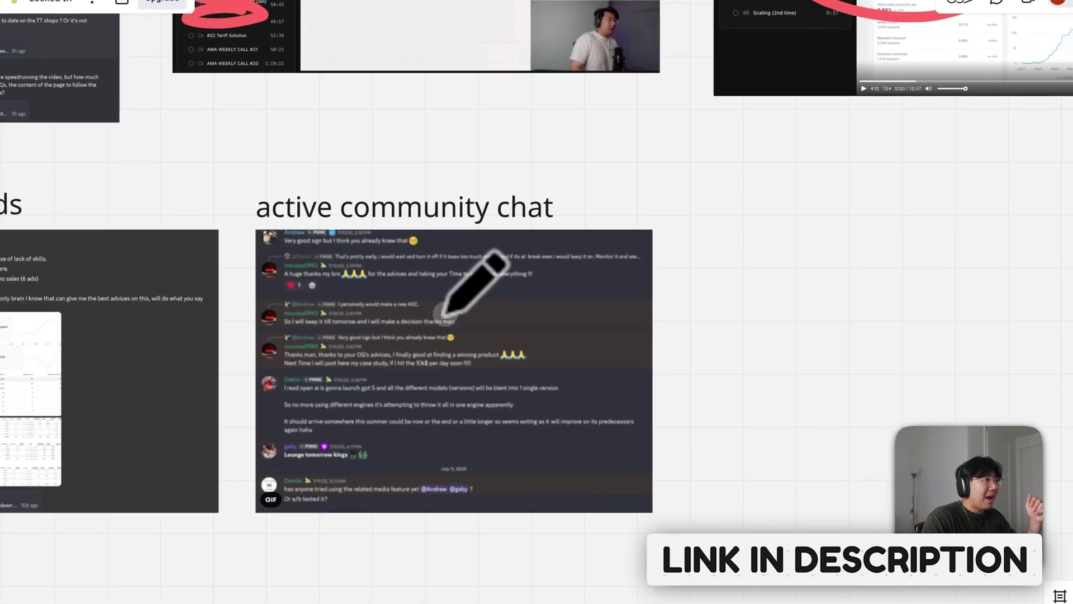
pyautogui.click(501, 322)
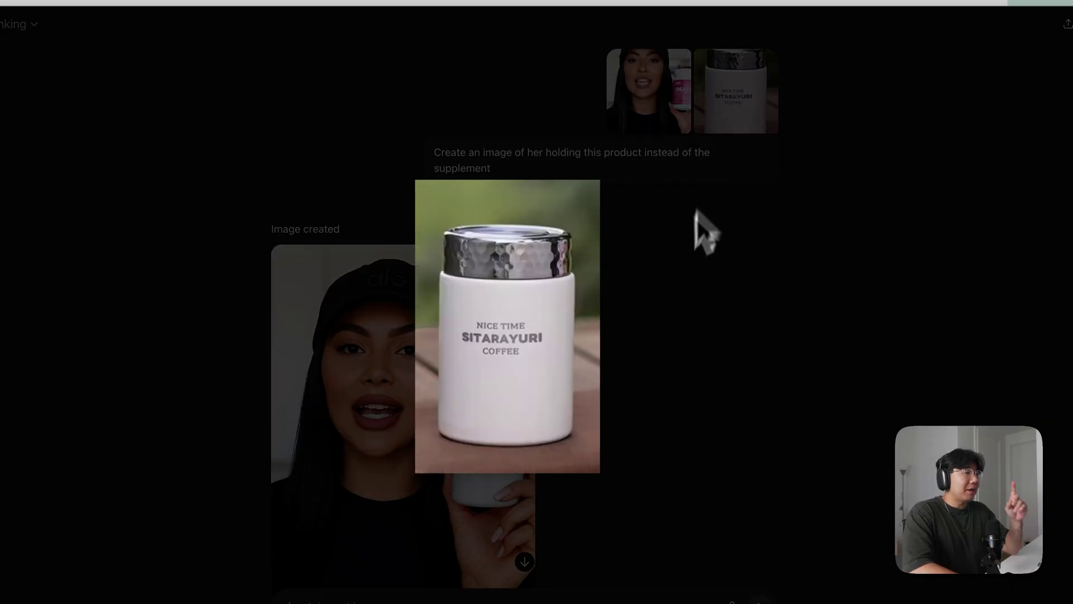
# Step: Close the product preview, select 'supplement' in the prompt, and open the SITARAYURI tumbler image for editing
pyautogui.click(709, 311)
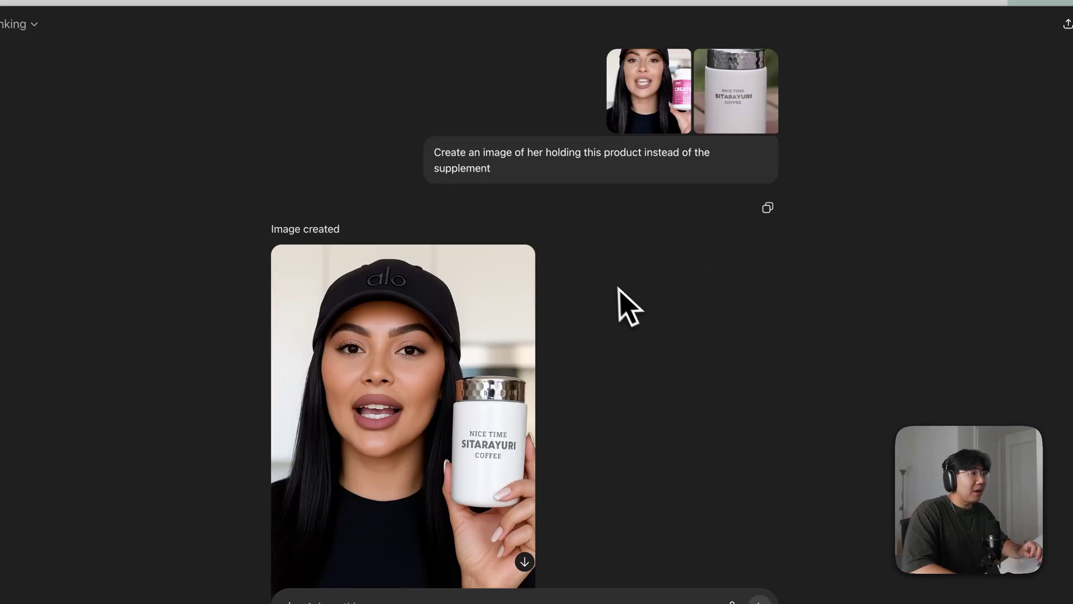
pyautogui.moveTo(492, 167); pyautogui.dragTo(435, 168)
pyautogui.scroll(-1, 584, 262)
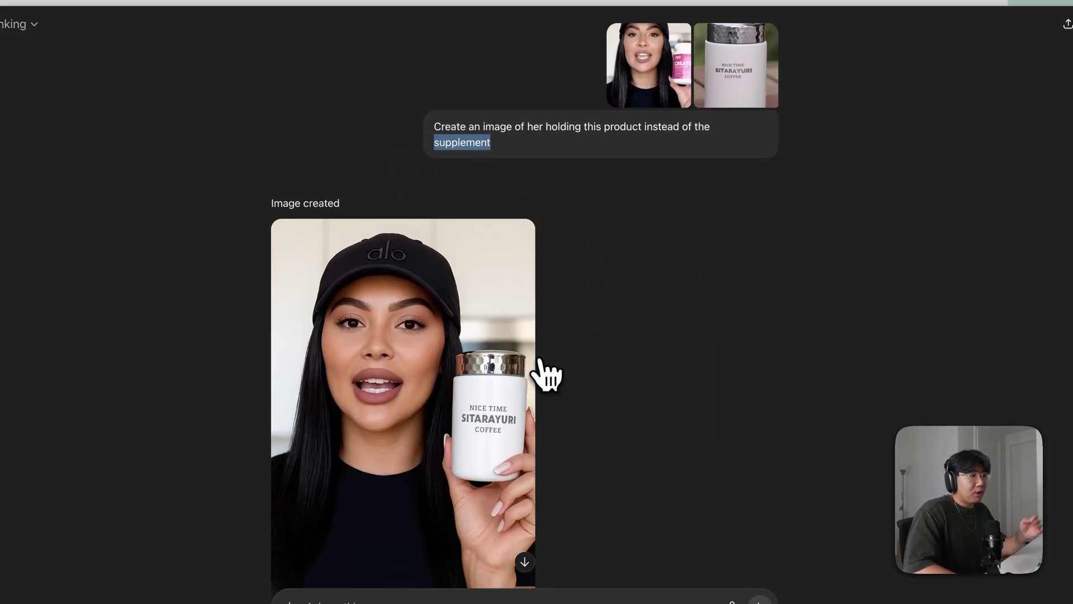
pyautogui.scroll(-3, 545, 374)
pyautogui.click(479, 347)
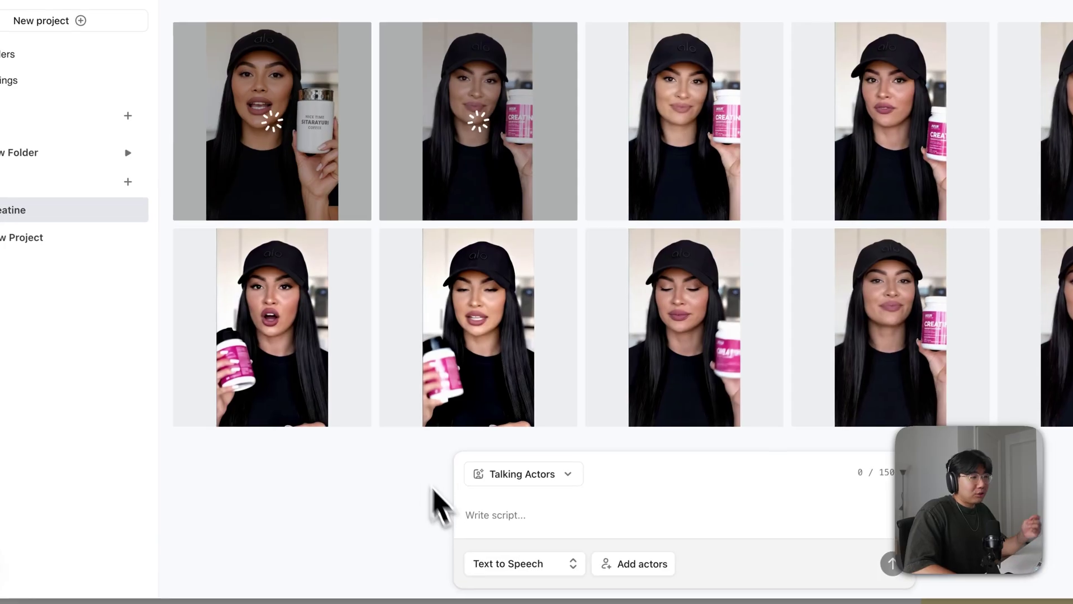
# Step: In Scenes mode, start the script 'I like to drink my cof' and attach a reference image
pyautogui.click(508, 474)
pyautogui.click(509, 441)
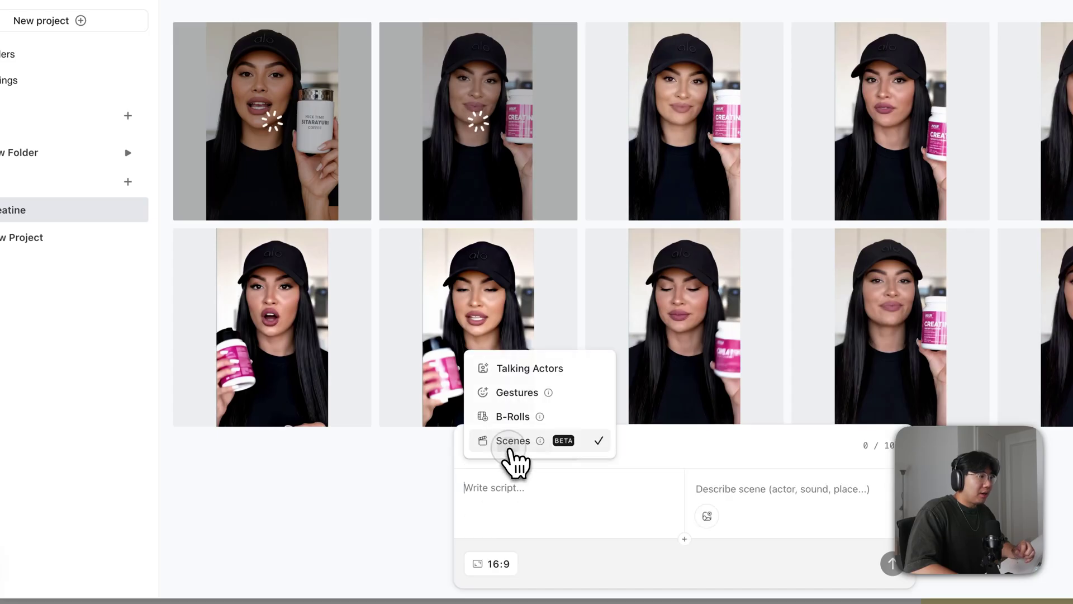
pyautogui.click(502, 490)
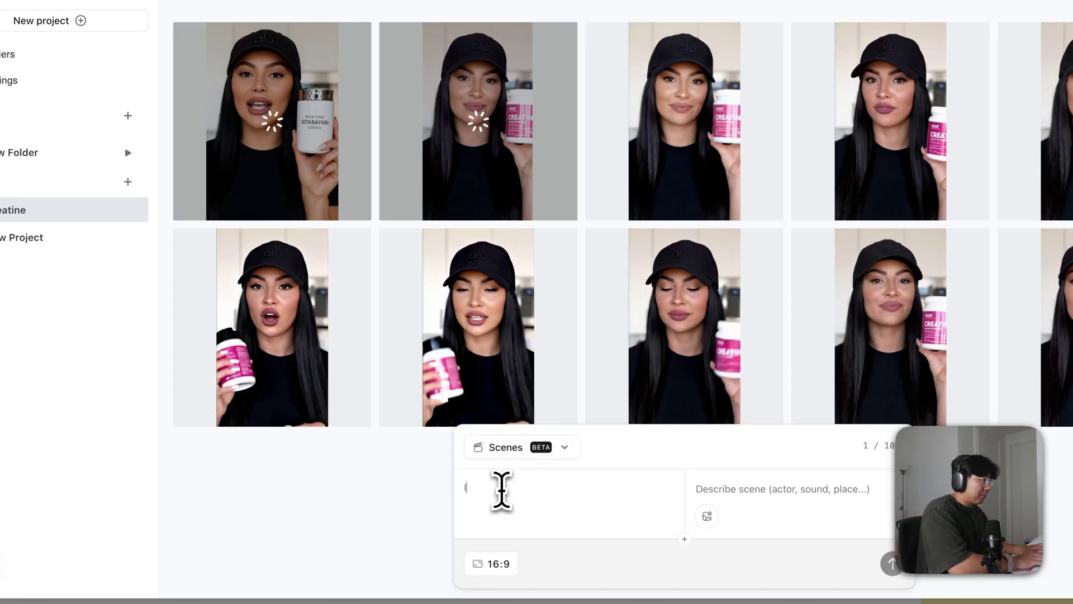
pyautogui.write('I like to drink my coffee in the morning to get a big butt')
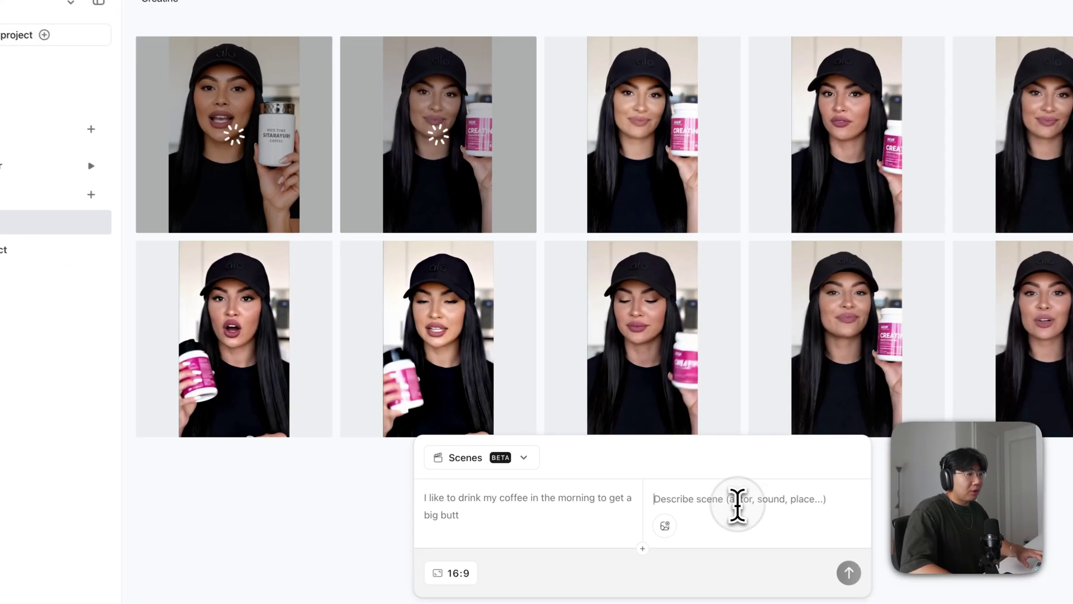
pyautogui.click(667, 528)
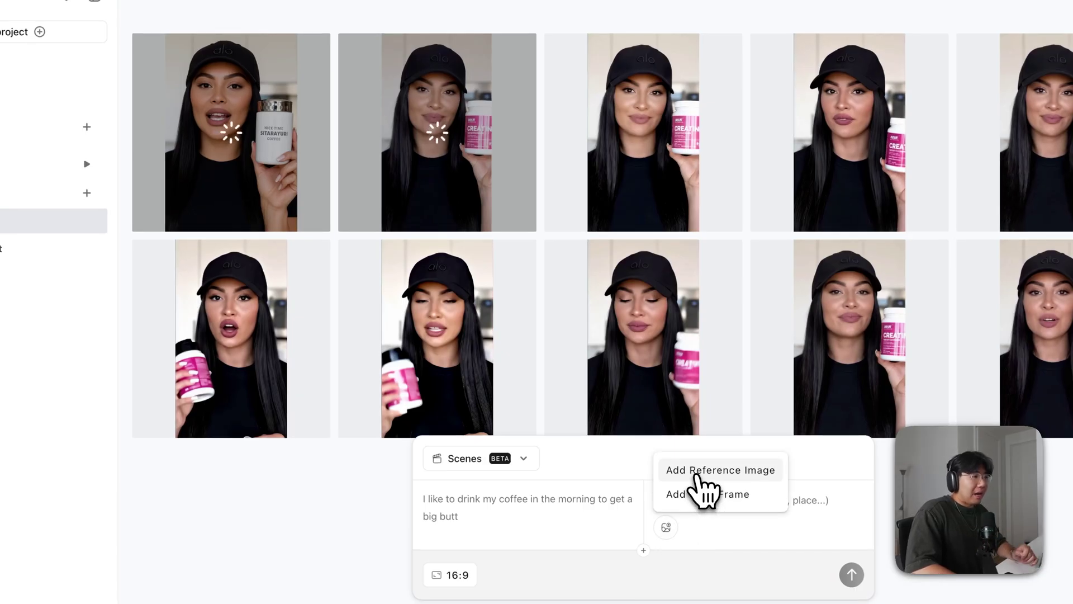
pyautogui.click(696, 471)
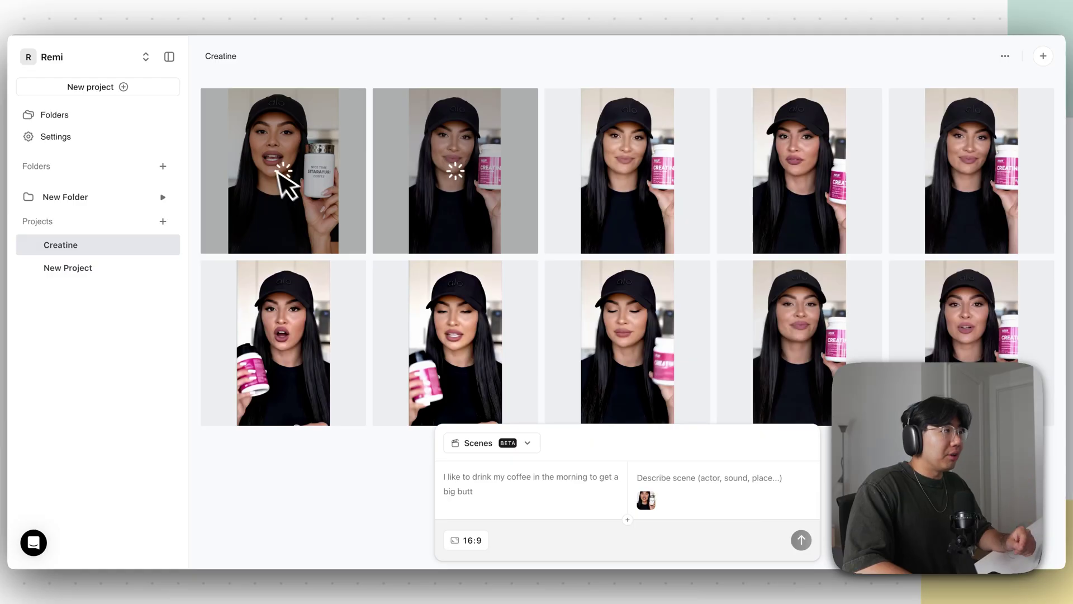
# Step: Change the generation mode to B-Rolls
pyautogui.click(480, 442)
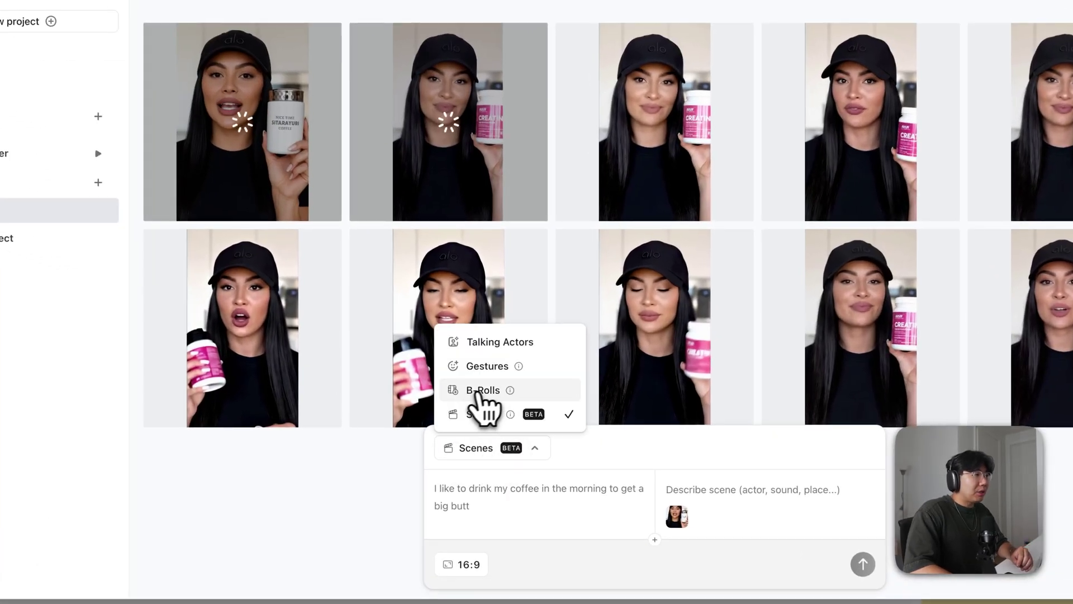
pyautogui.moveTo(510, 390)
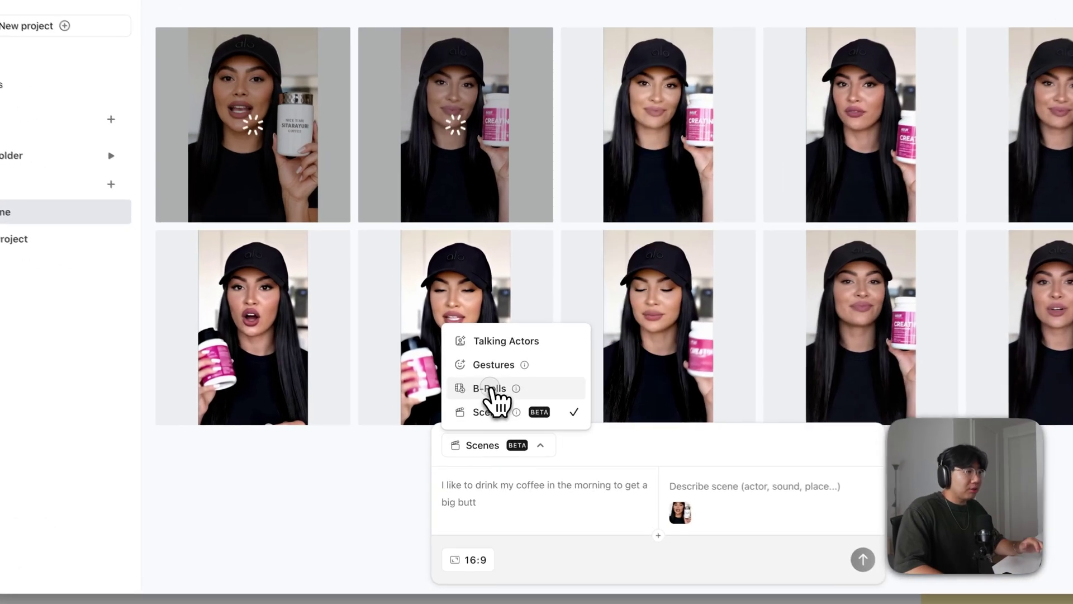
pyautogui.click(492, 395)
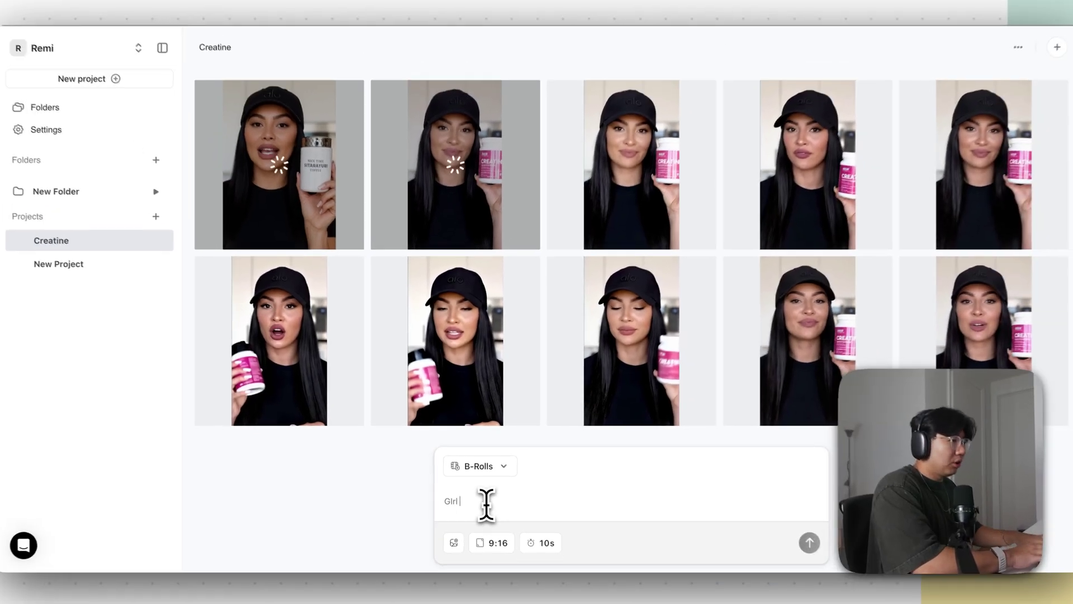
# Step: Describe the B-roll as the girl holding up the supplement and opening the lid, with the actor as start frame
pyautogui.write('G')
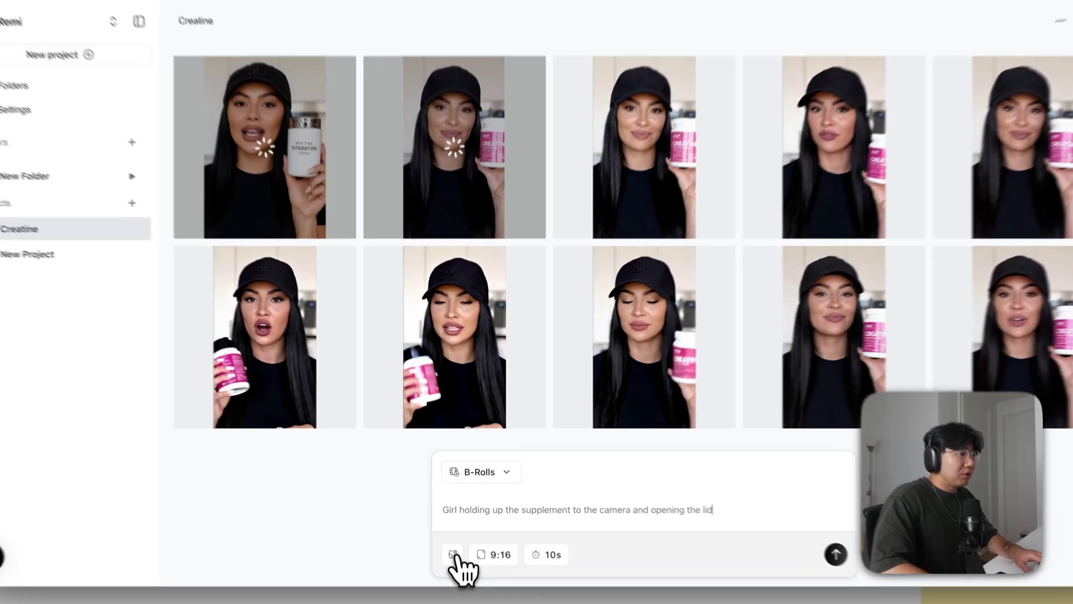
pyautogui.click(457, 539)
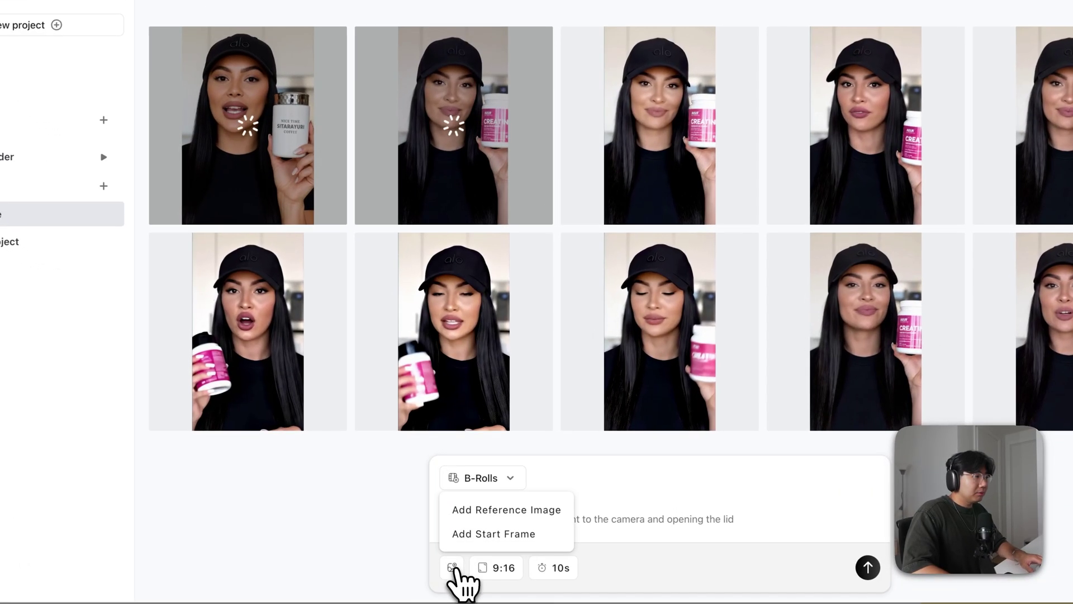
pyautogui.click(495, 534)
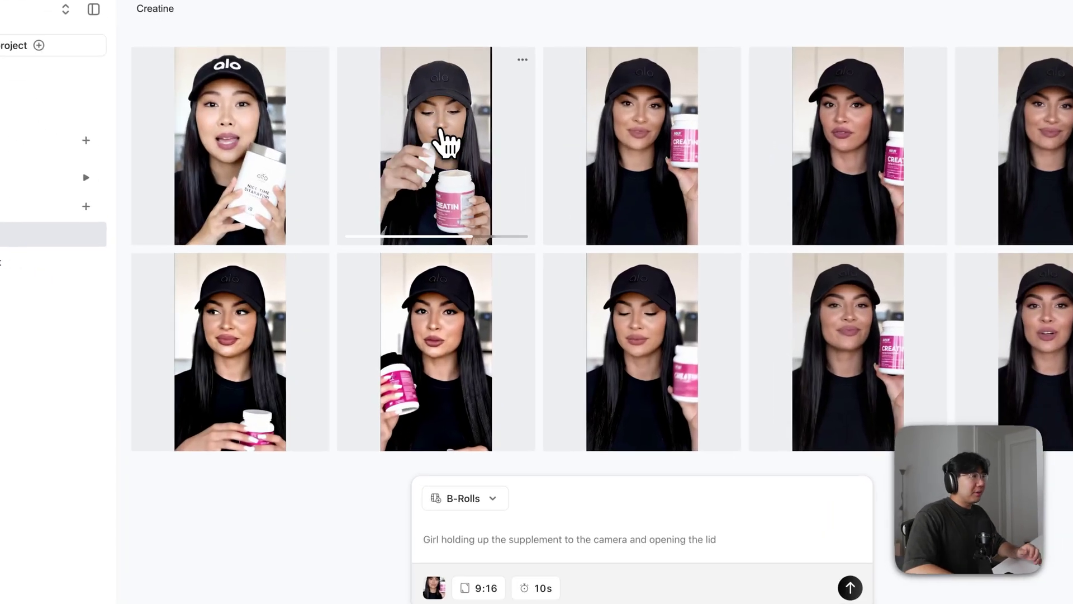
# Step: Play back the new lid-opening B-roll clip, then pause and close its preview
pyautogui.click(461, 168)
pyautogui.click(309, 454)
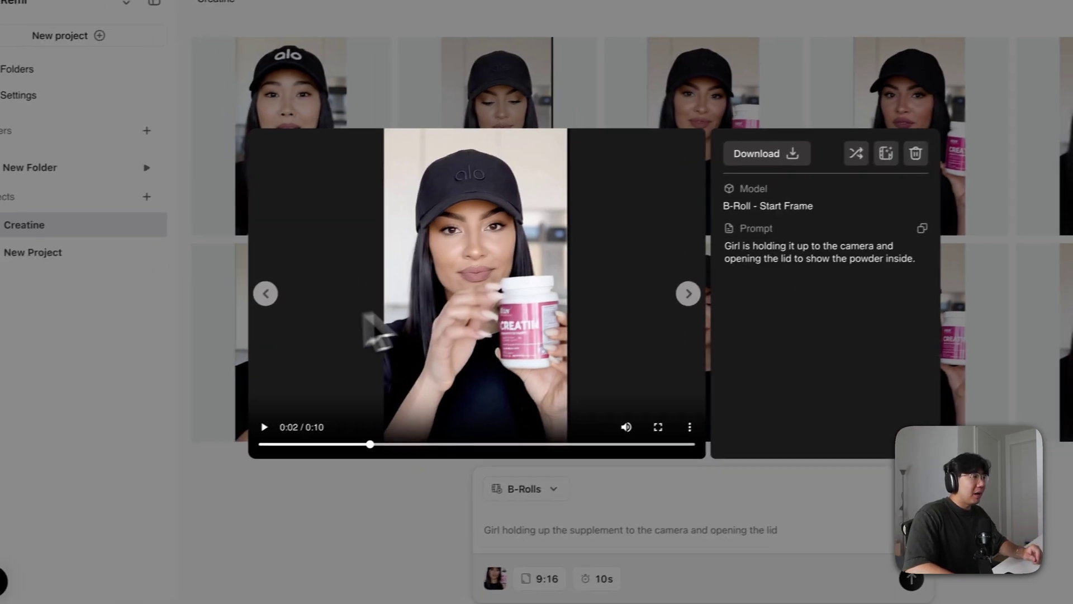
pyautogui.click(280, 428)
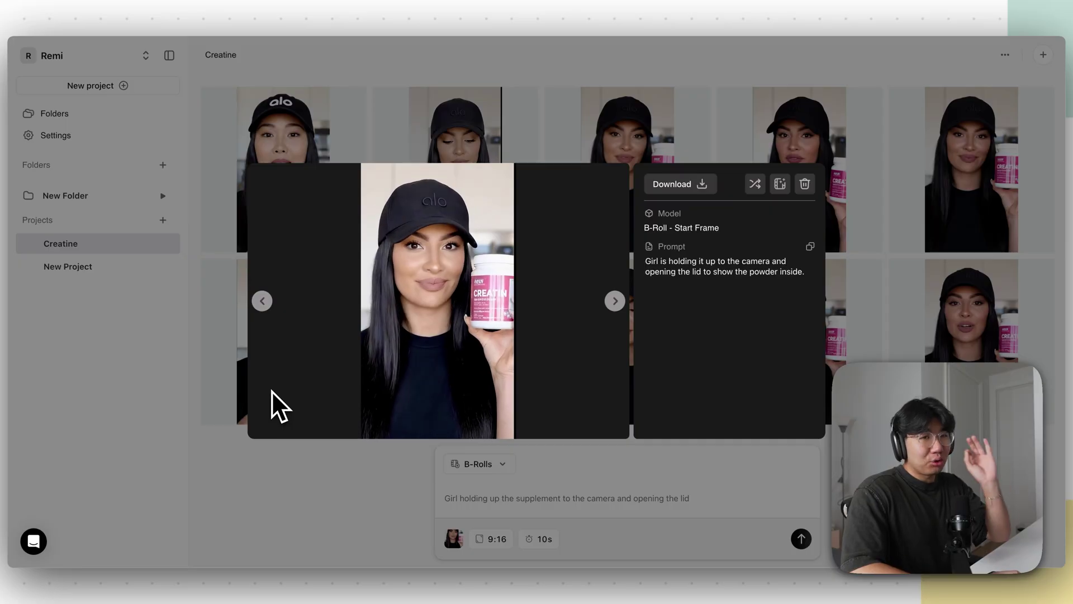
pyautogui.click(395, 352)
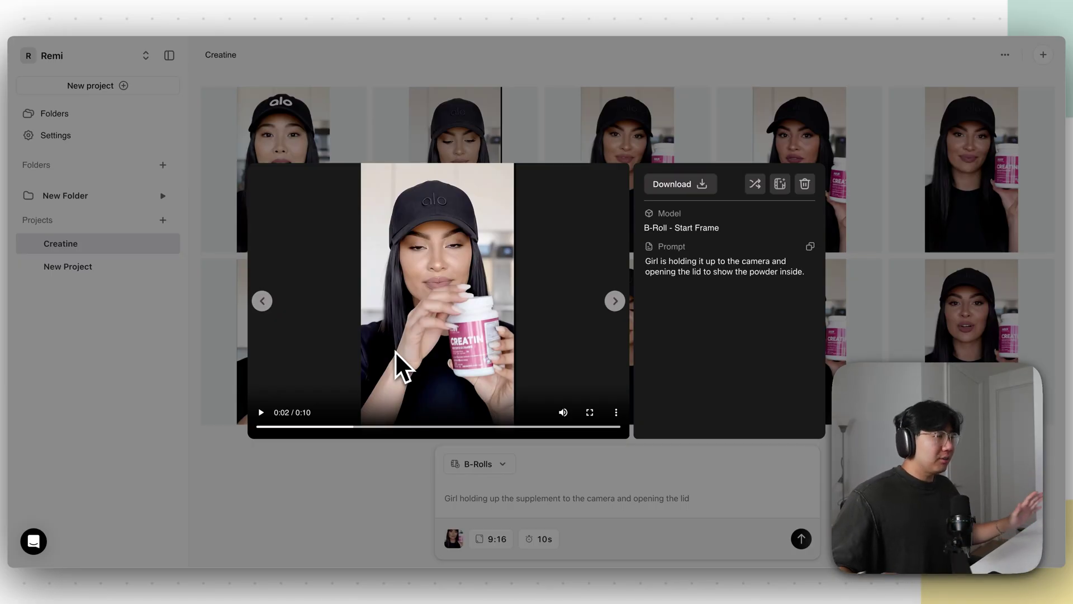
pyautogui.click(193, 366)
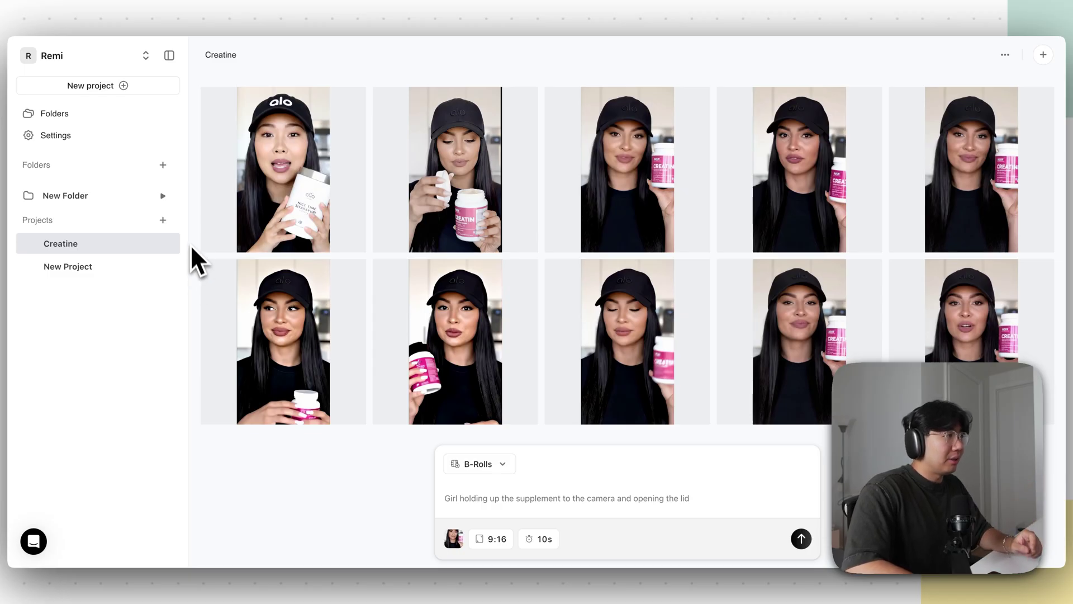
# Step: Open the coffee scene clip with its details and pause the preview
pyautogui.moveTo(300, 180)
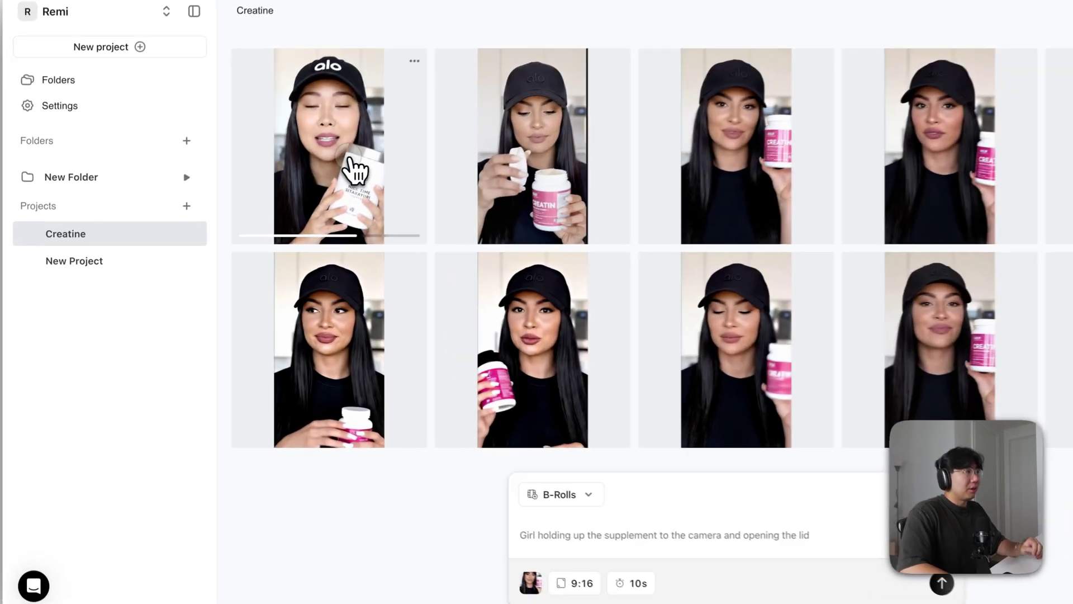
pyautogui.click(352, 170)
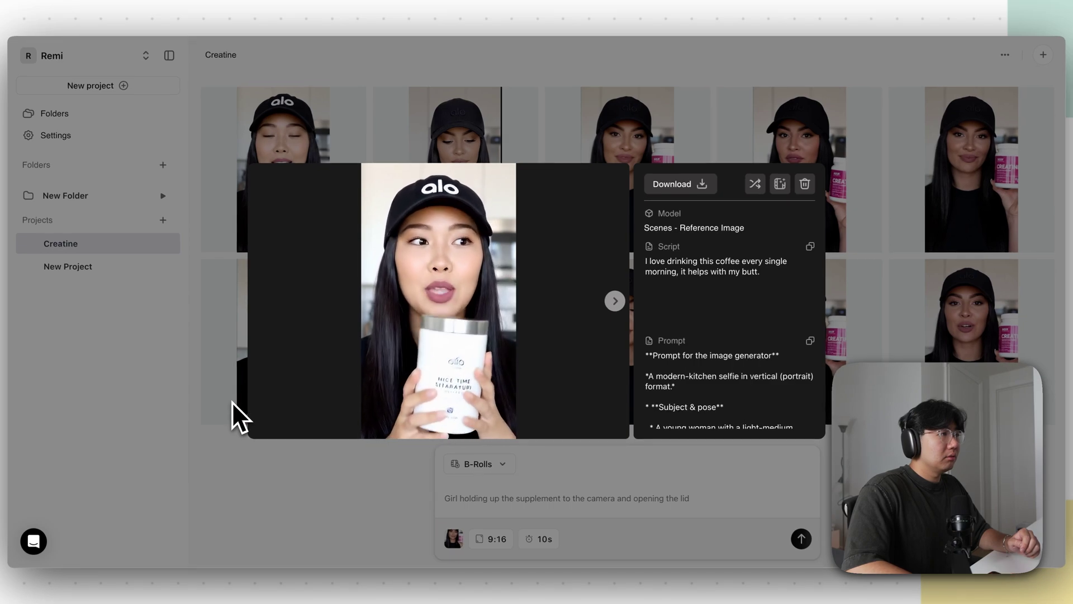
pyautogui.click(280, 398)
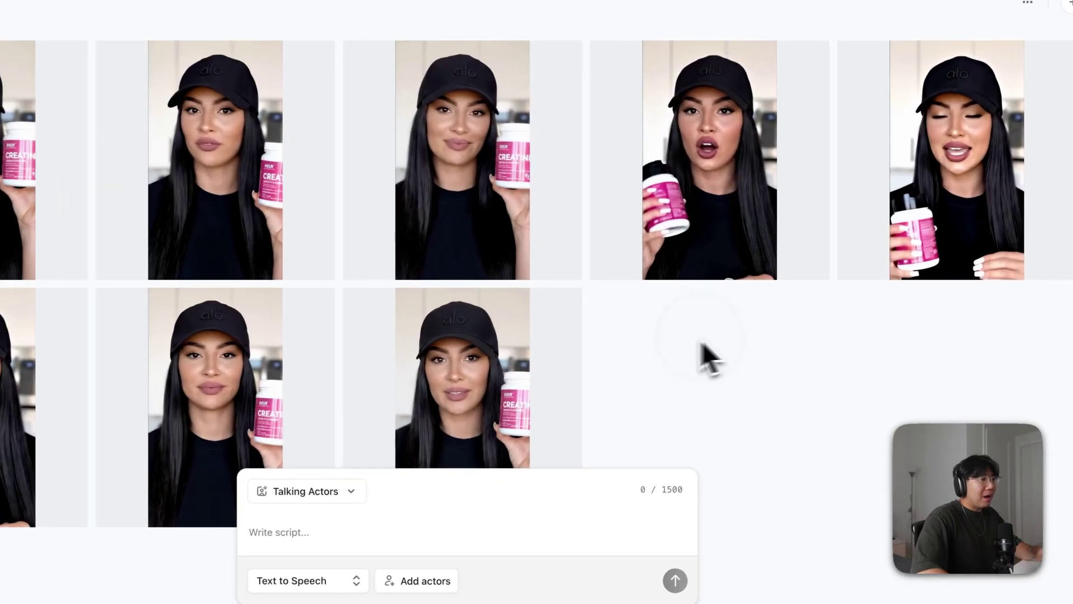
# Step: Download the eighth, seventh, sixth and next creatine clips through their options menus
pyautogui.moveTo(621, 305)
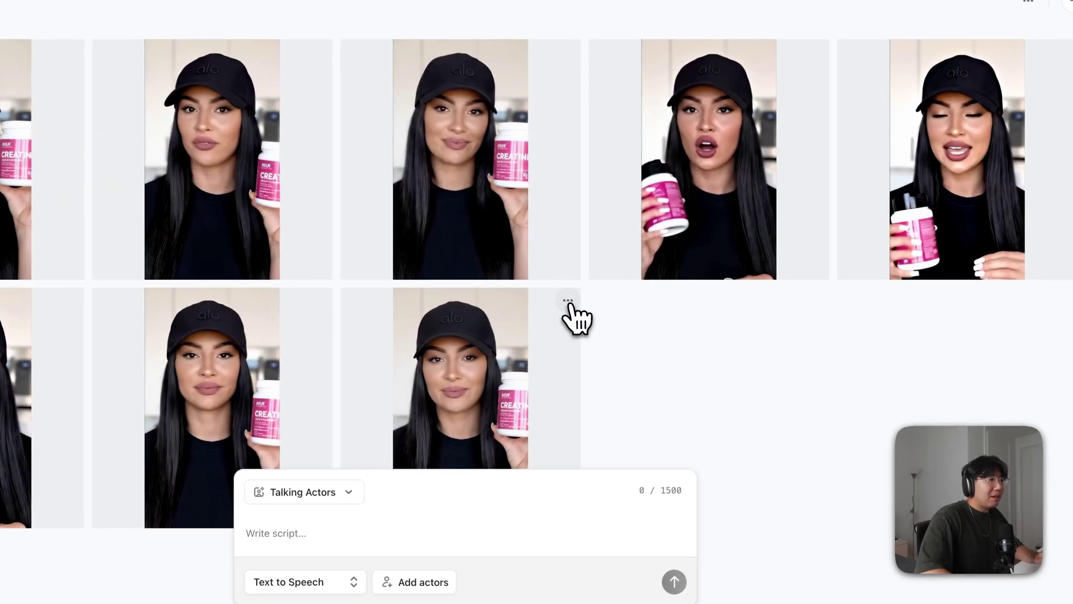
pyautogui.click(568, 302)
pyautogui.click(596, 334)
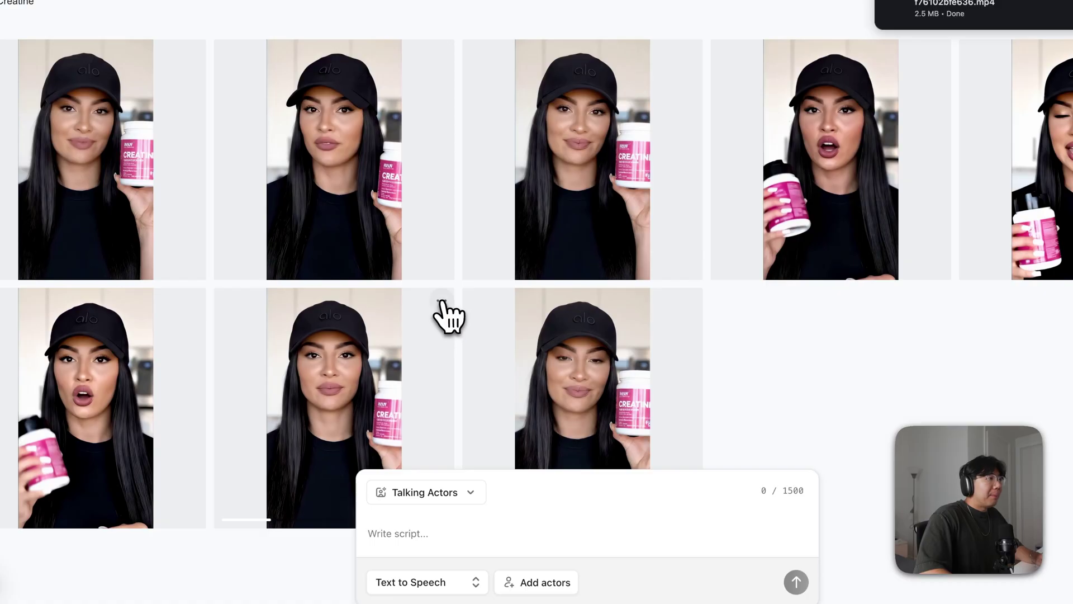
pyautogui.click(443, 305)
pyautogui.click(470, 342)
pyautogui.click(195, 304)
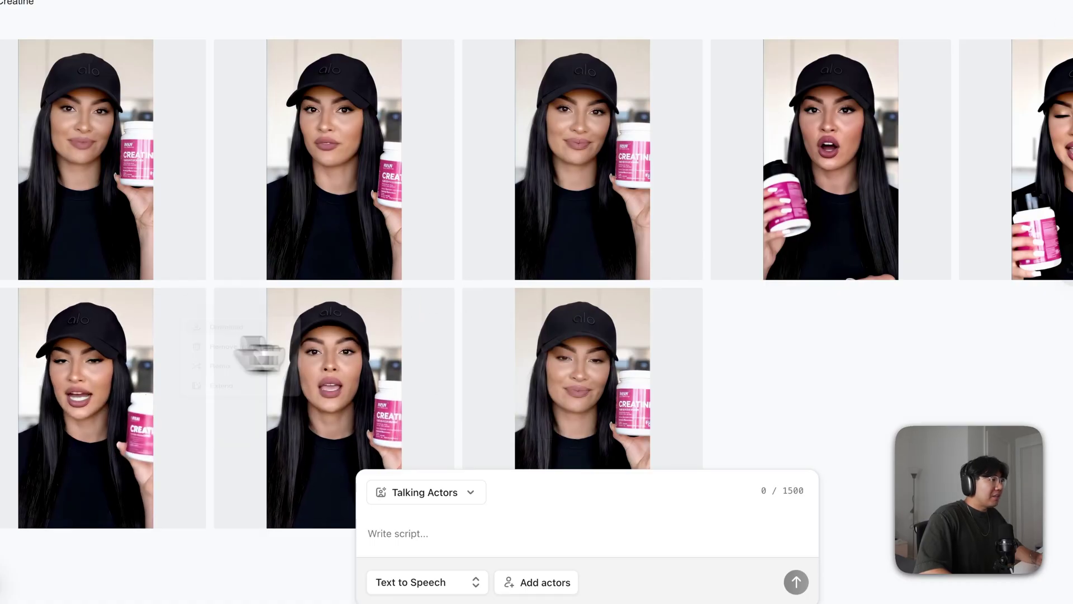
pyautogui.click(1017, 89)
pyautogui.click(942, 97)
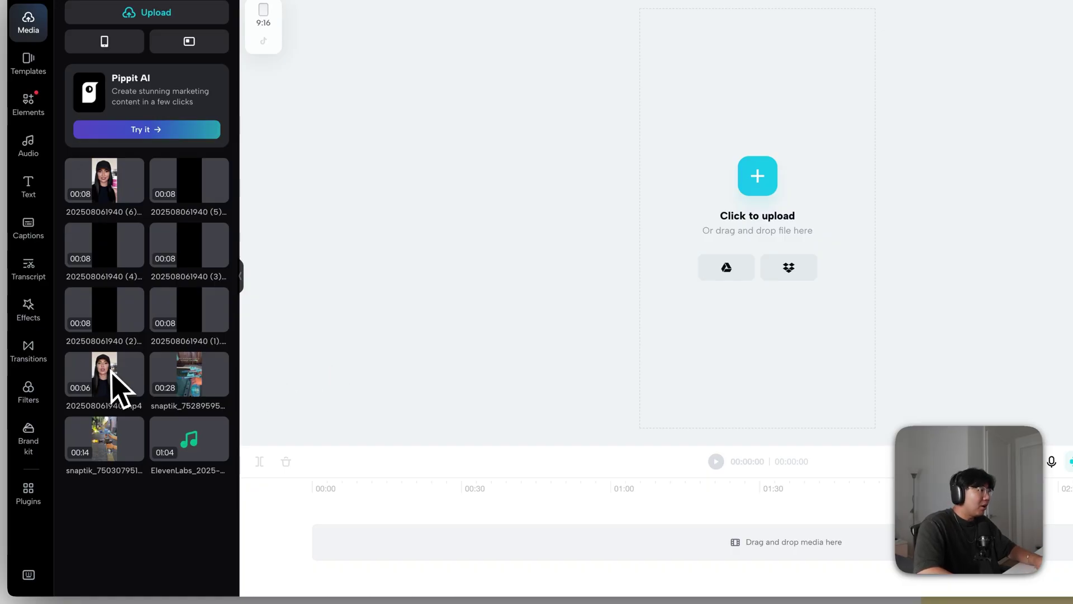
# Step: Place the first talking-actor clip and the next clip in sequence on the timeline
pyautogui.moveTo(110, 379); pyautogui.dragTo(325, 542)
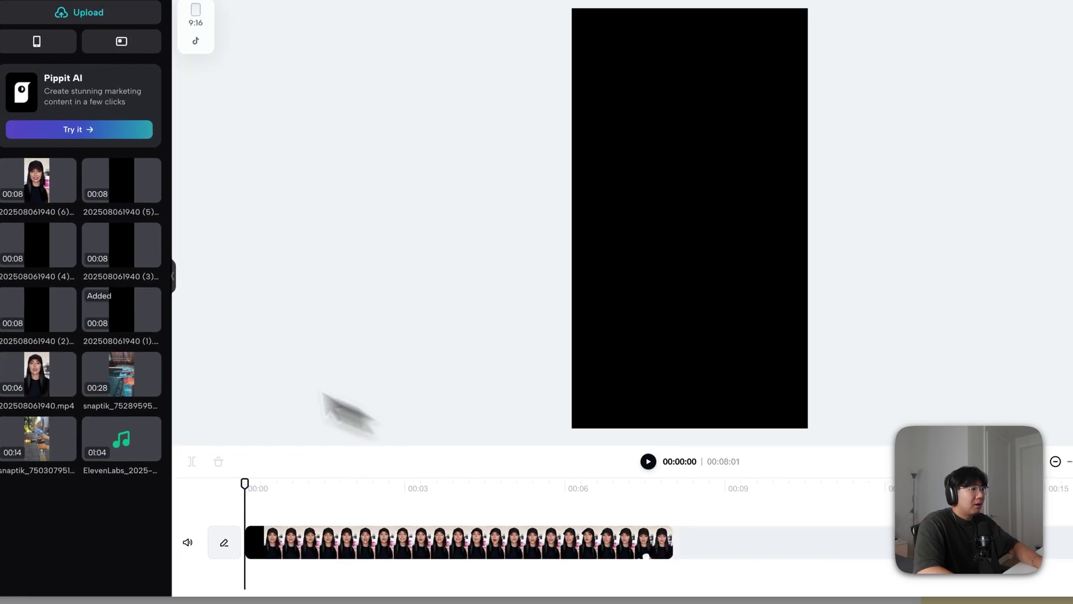
pyautogui.moveTo(156, 313); pyautogui.dragTo(705, 553)
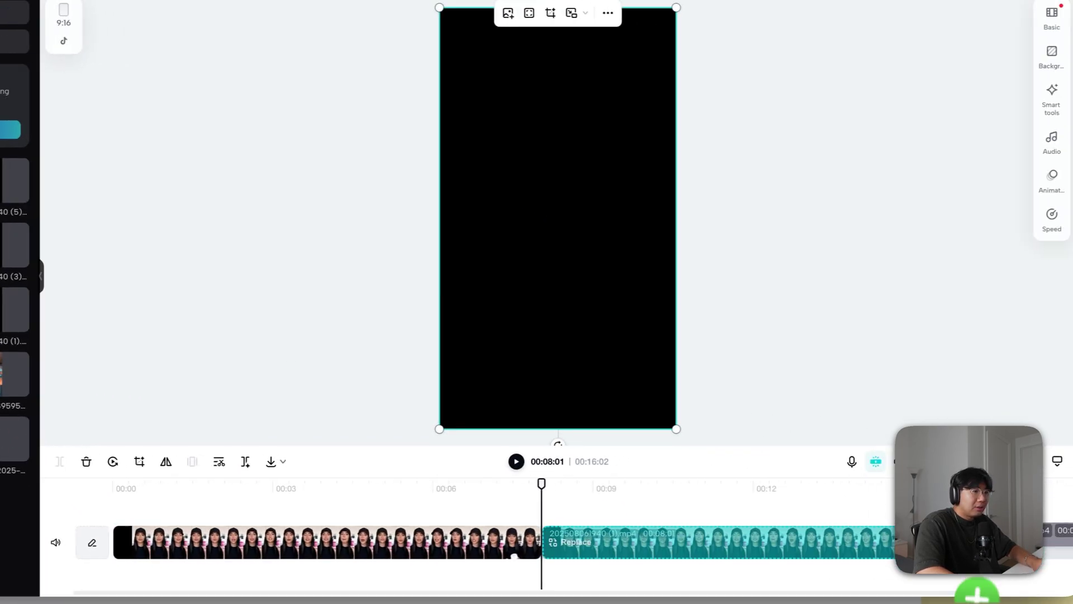
pyautogui.click(824, 512)
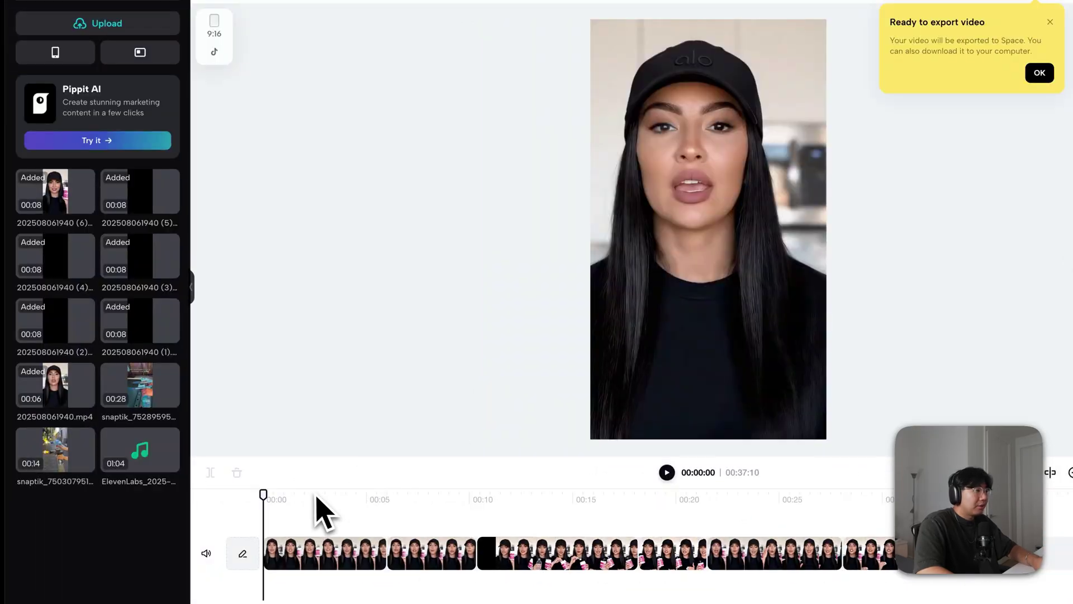
# Step: Play the assembled ad from the very start of the timeline
pyautogui.click(312, 506)
pyautogui.moveTo(310, 506); pyautogui.dragTo(264, 488)
pyautogui.press('space')
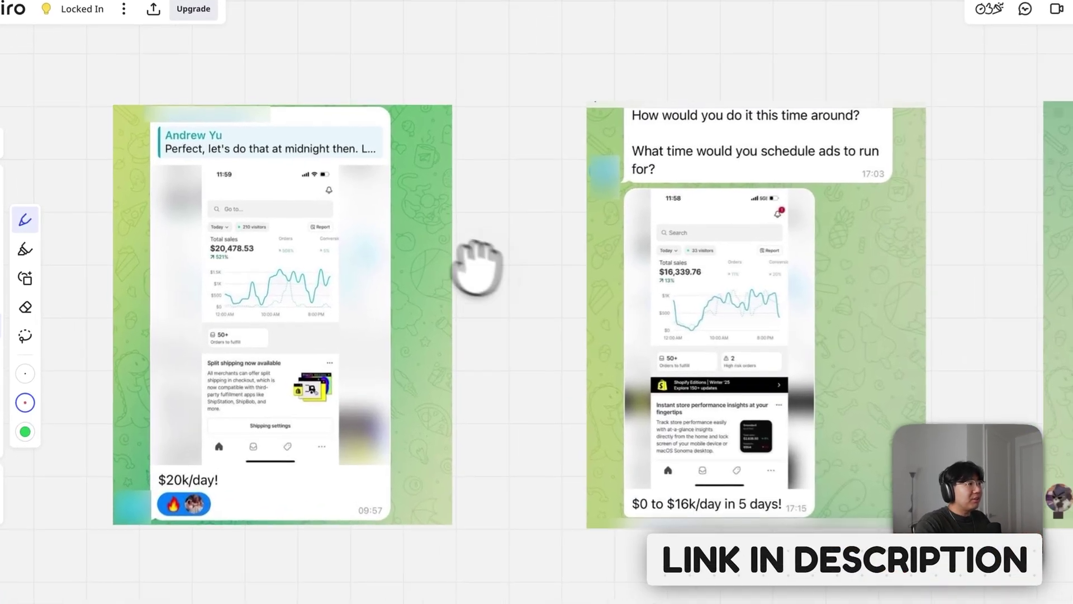
# Step: Circle the $20,478.53 and $16,339.76 totals and the third screenshot's sales stats in red
pyautogui.moveTo(213, 197)
pyautogui.mouseDown()
pyautogui.moveTo(251, 223)
pyautogui.moveTo(179, 206)
pyautogui.mouseUp()
pyautogui.hscroll(2, 380, 224)
pyautogui.moveTo(583, 235)
pyautogui.mouseDown()
pyautogui.moveTo(679, 237)
pyautogui.moveTo(593, 246)
pyautogui.mouseUp()
pyautogui.hscroll(5, 608, 212)
pyautogui.moveTo(751, 174); pyautogui.dragTo(770, 118)
pyautogui.moveTo(675, 122); pyautogui.dragTo(694, 146)
pyautogui.hscroll(-3, 628, 335)
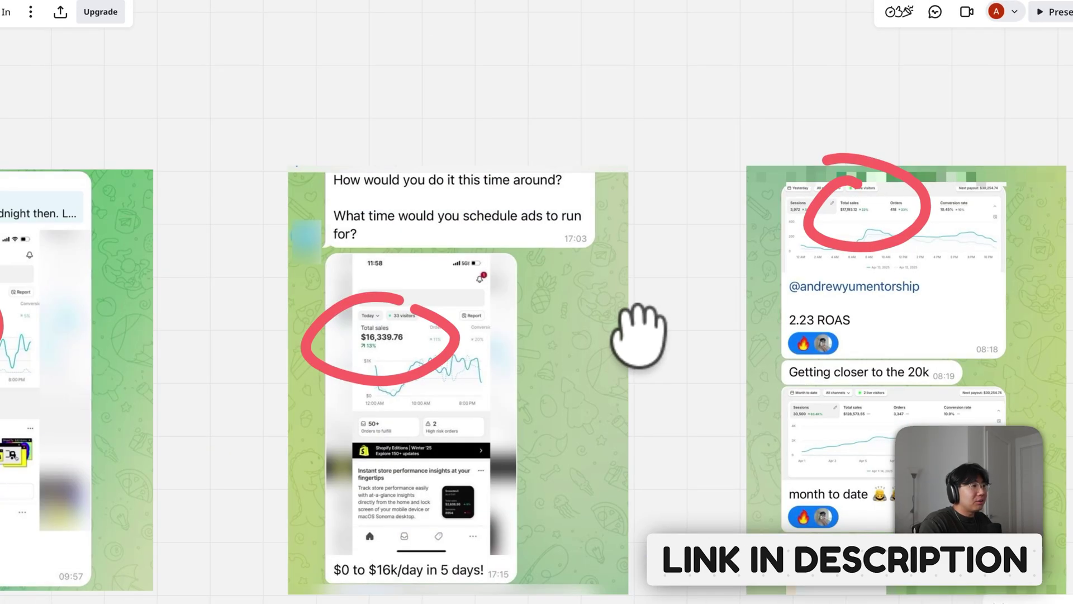